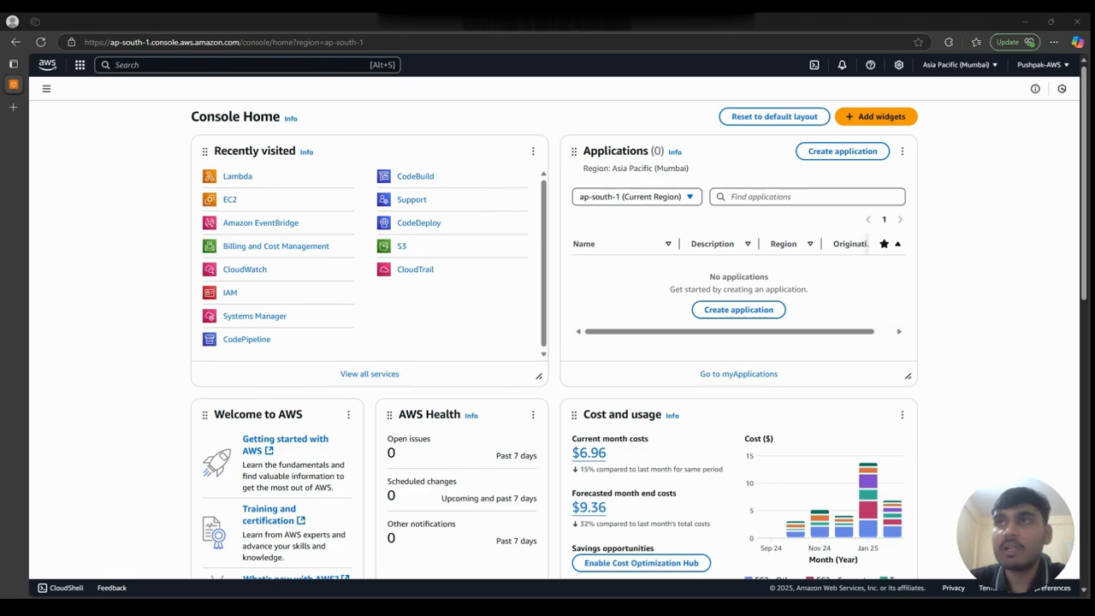
- Start a new Lambda function authored from scratch, named EventBridgeDemo, with the Python 3.13 runtime
left_click(238, 177)
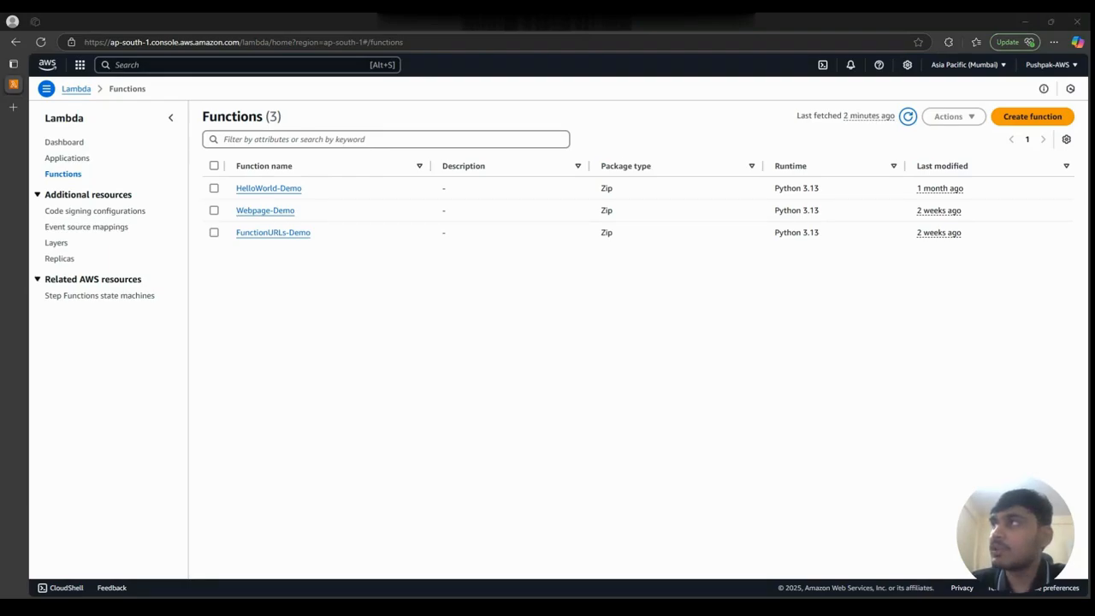
left_click(1029, 119)
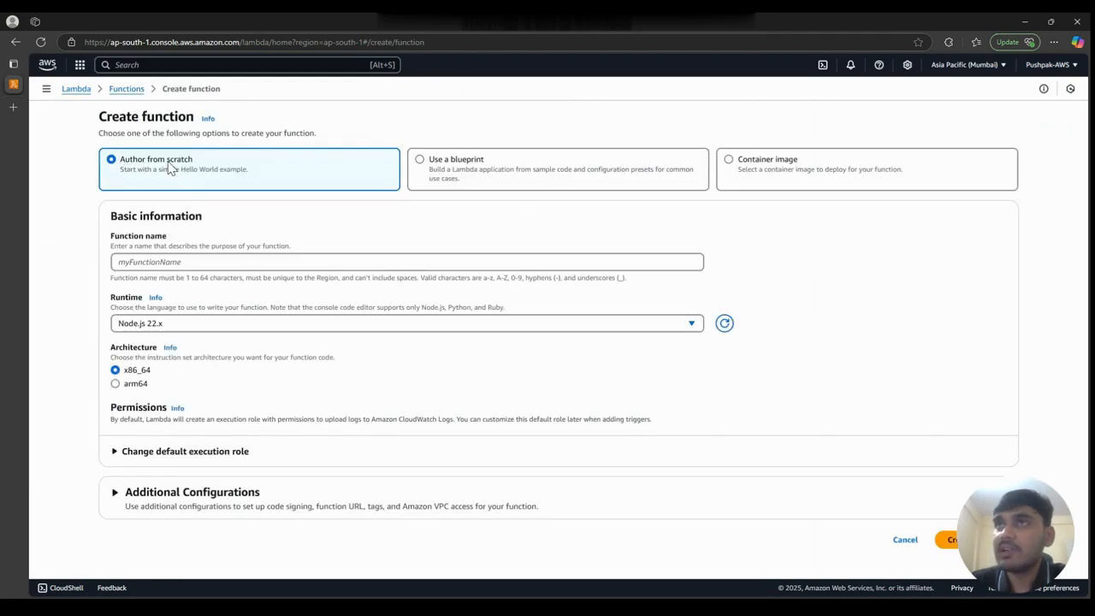
left_click(136, 261)
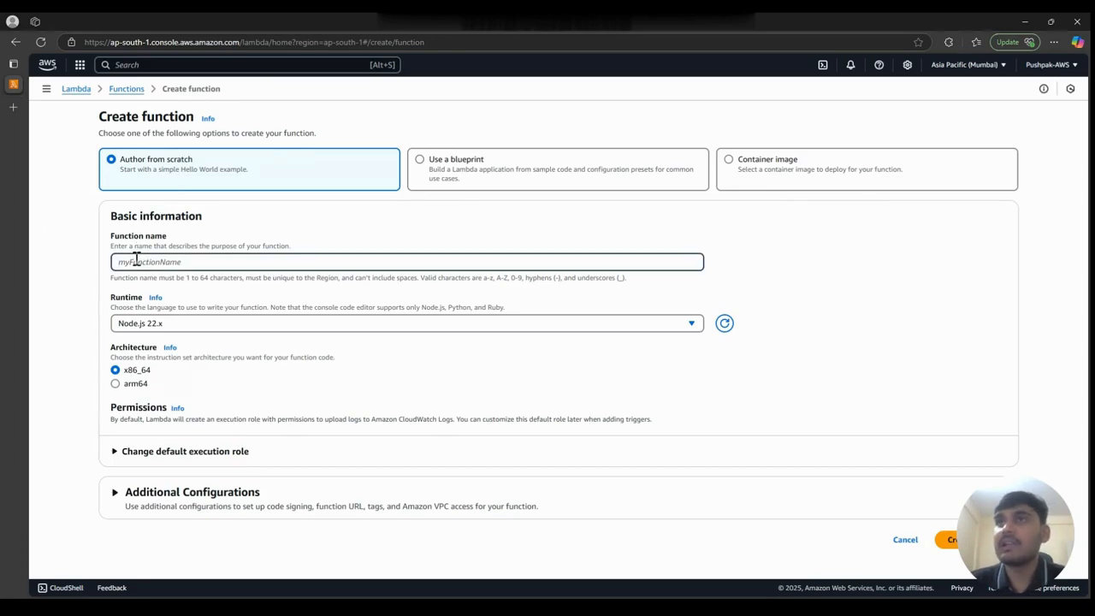
type("Eve t")
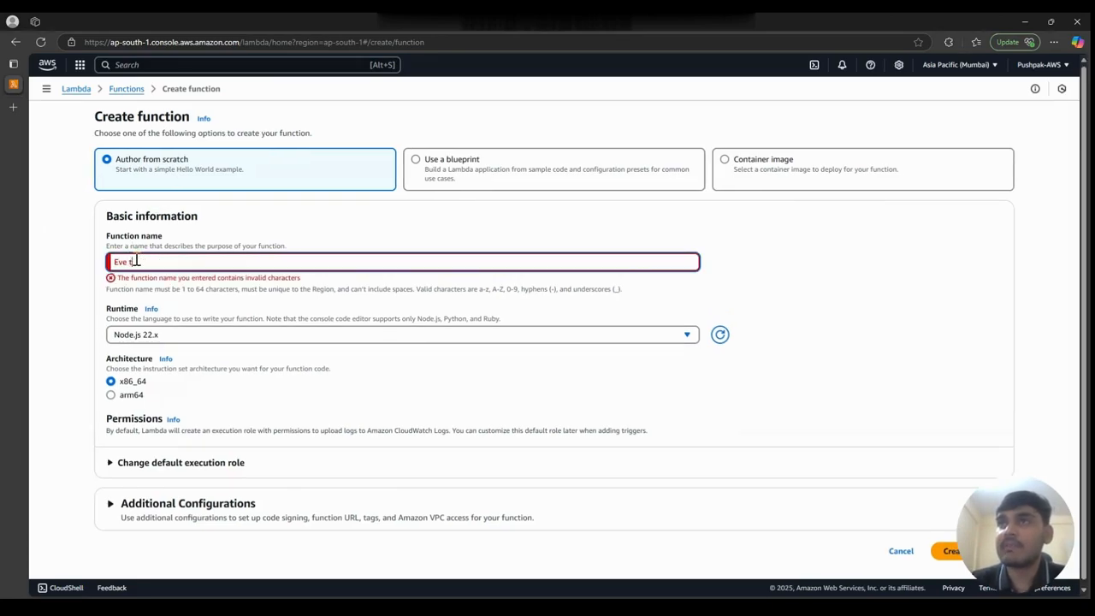
key("BackSpace")
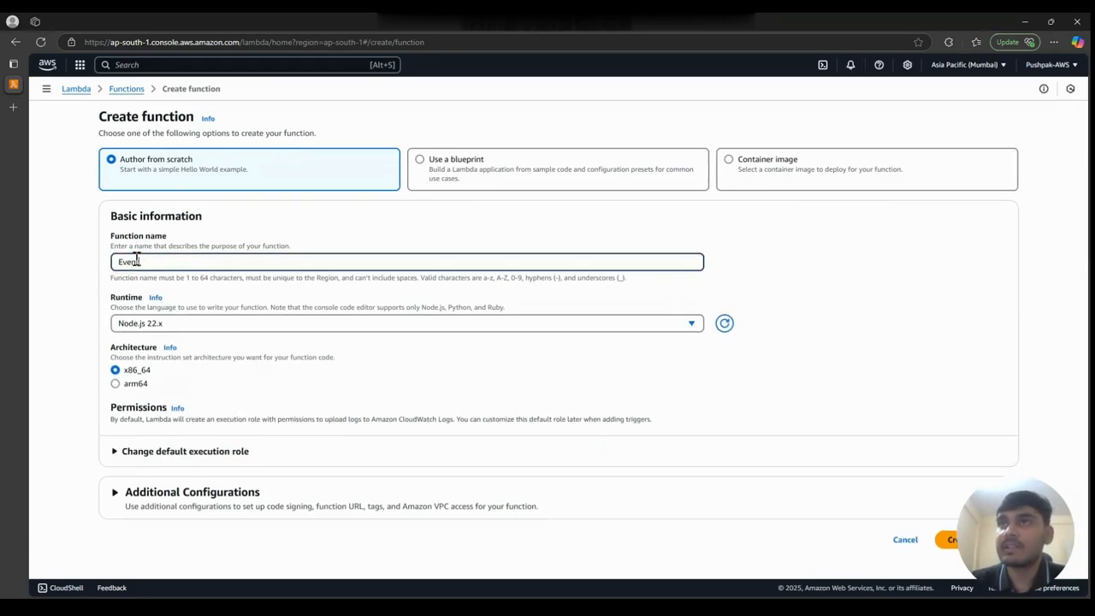
type("ntBridgeDemo")
left_click(167, 328)
left_click(177, 416)
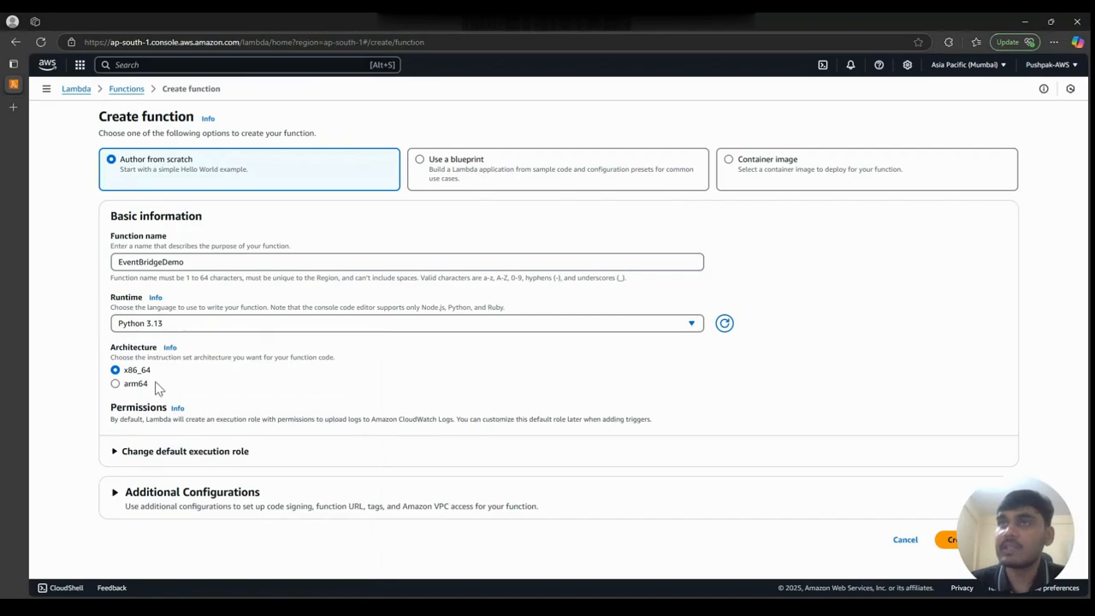
- Expand the execution role and additional configuration options, and create the function with their default settings
left_click(146, 451)
scroll(145, 451, "down", 3)
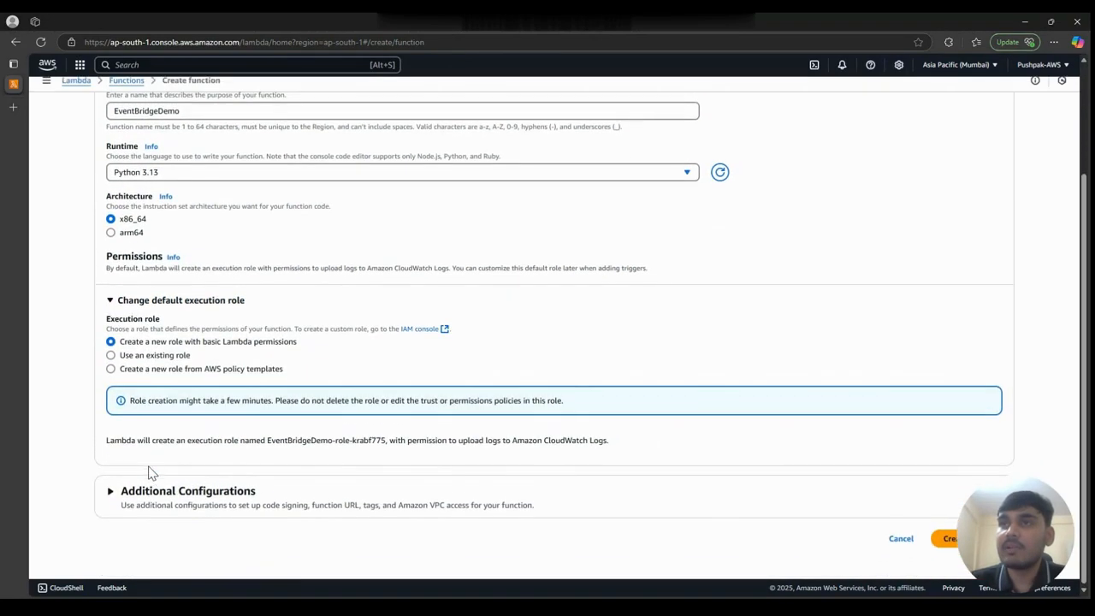
left_click(142, 500)
scroll(142, 504, "down", 3)
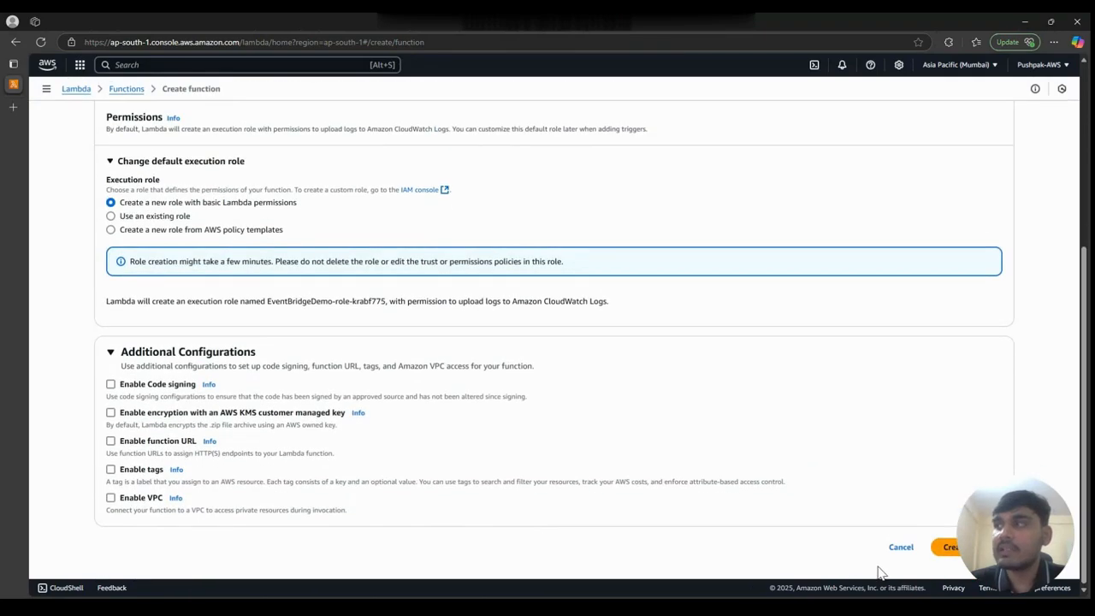
left_click(948, 546)
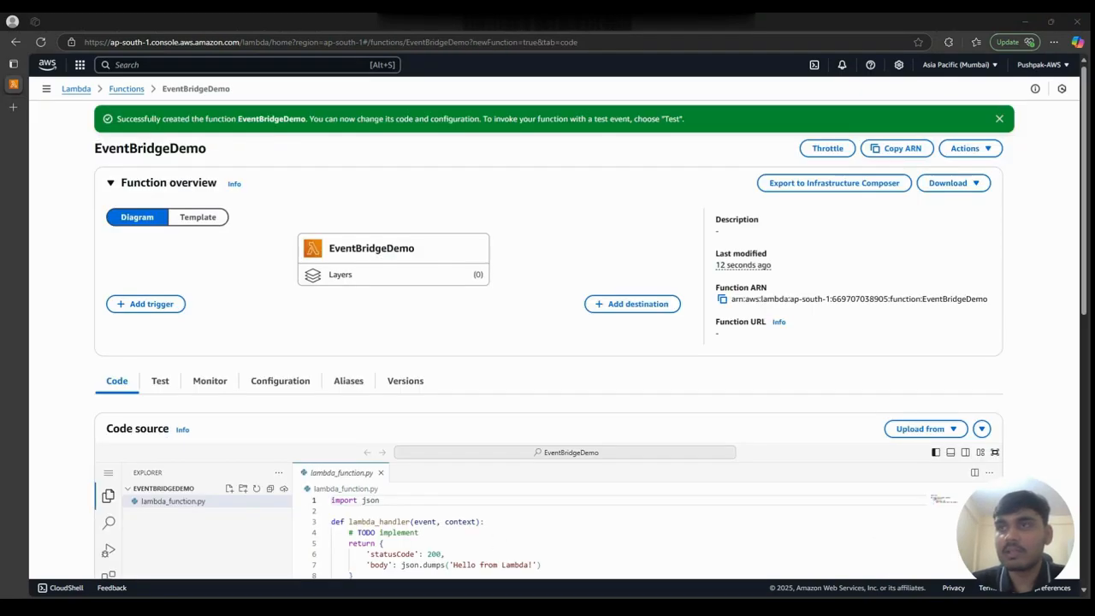
- Add the line print('Hello, EventBridge!') below the TODO comment in the handler of lambda_function.py
scroll(547, 342, "down", 1)
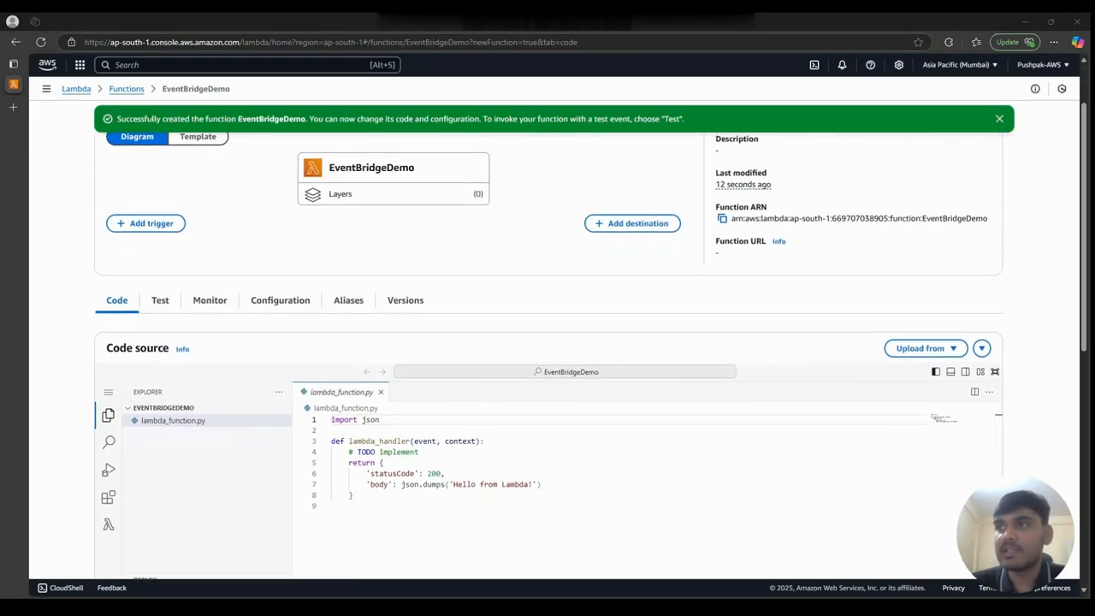
left_click(379, 508)
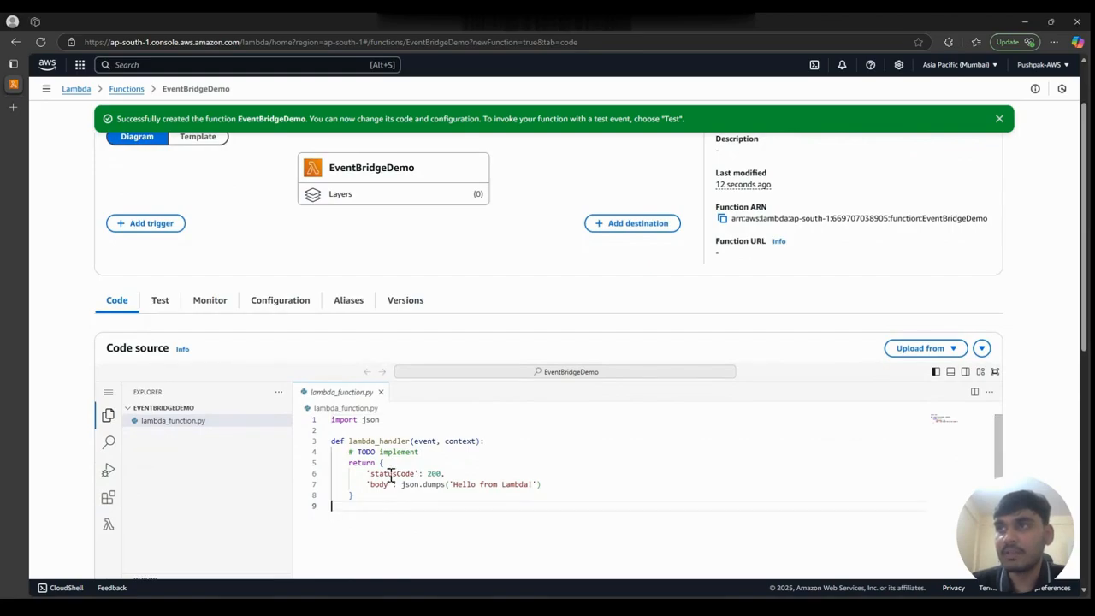
left_click(432, 443)
left_click(435, 451)
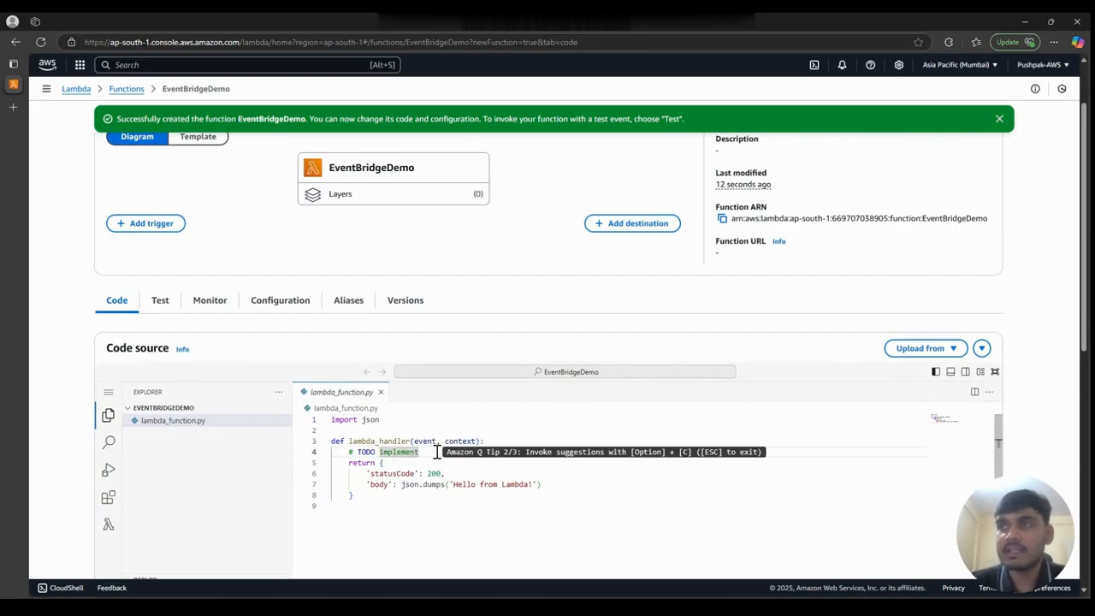
key("Return")
key("Return")
key("Up")
type("pri")
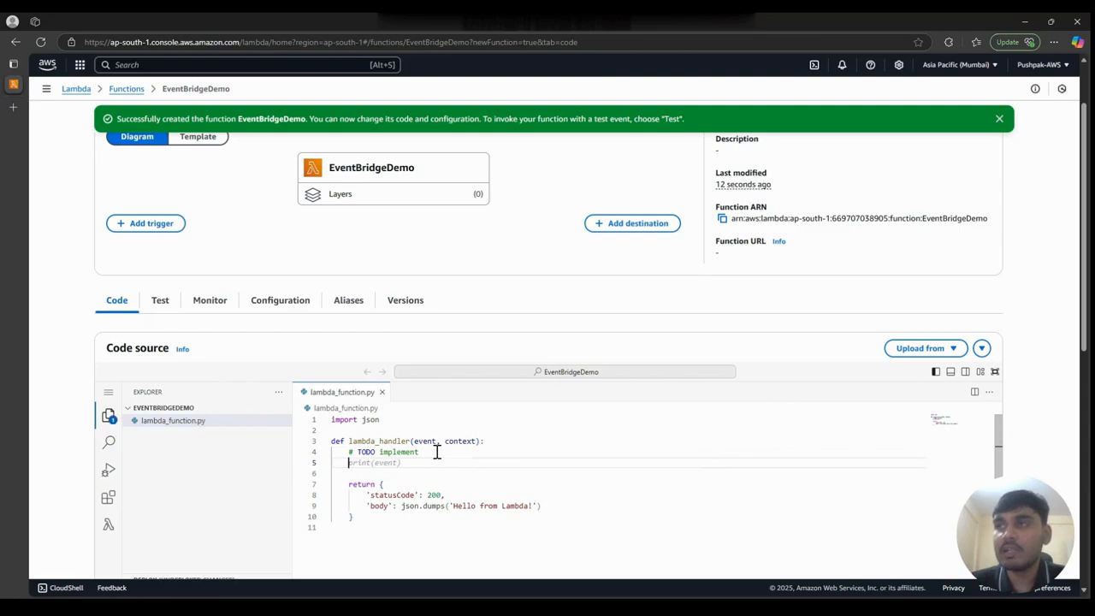
type("nt(")
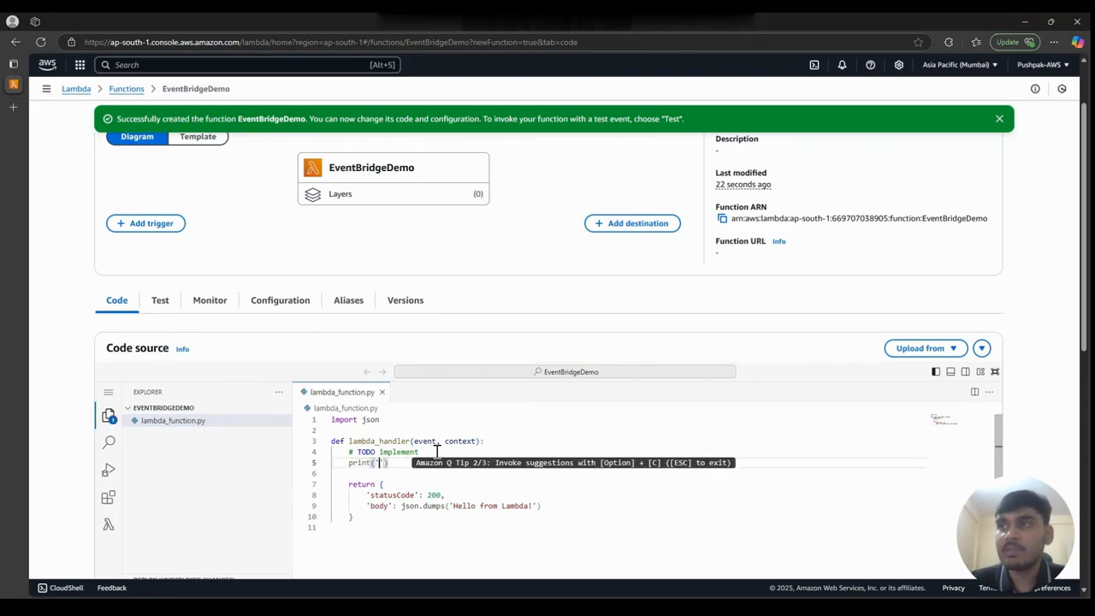
type("'Hell")
type("o, Event")
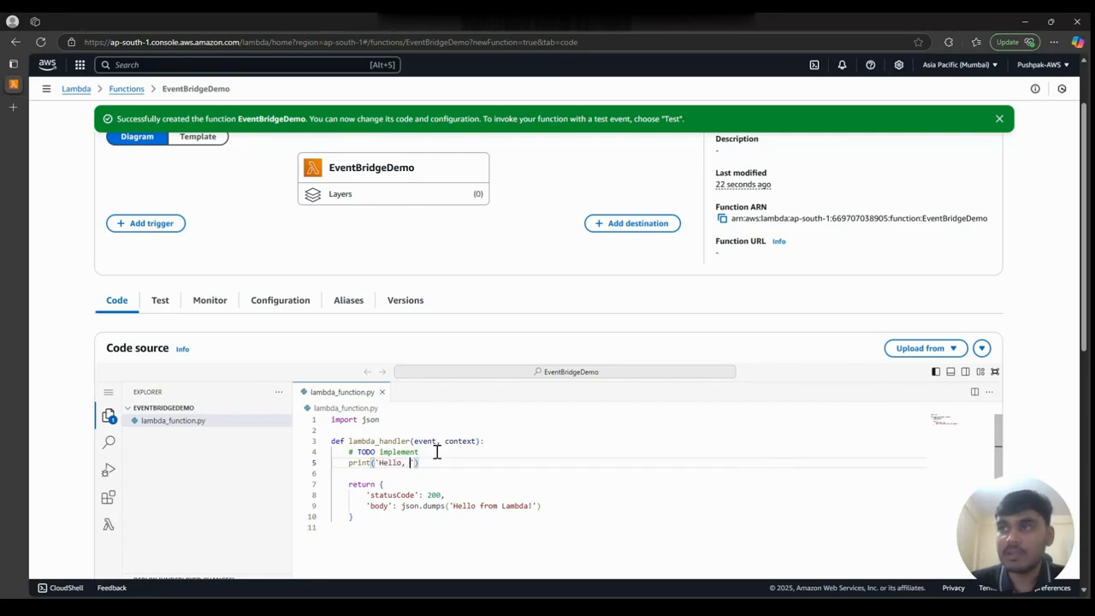
type("Bridge!'")
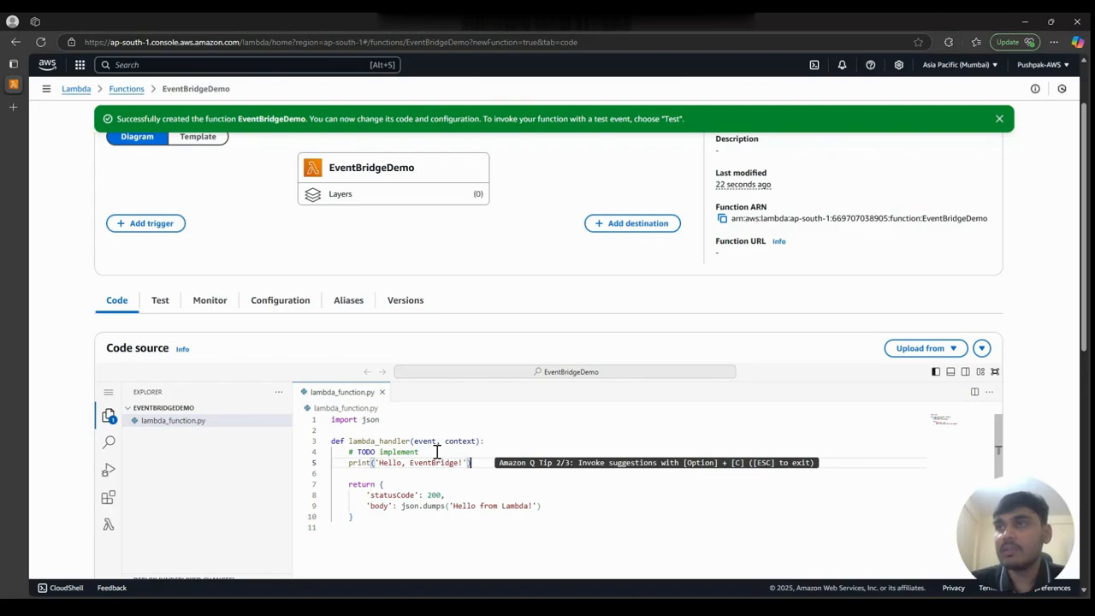
- Deploy the edited code of the EventBridgeDemo function
scroll(436, 451, "down", 1)
scroll(810, 385, "down", 3)
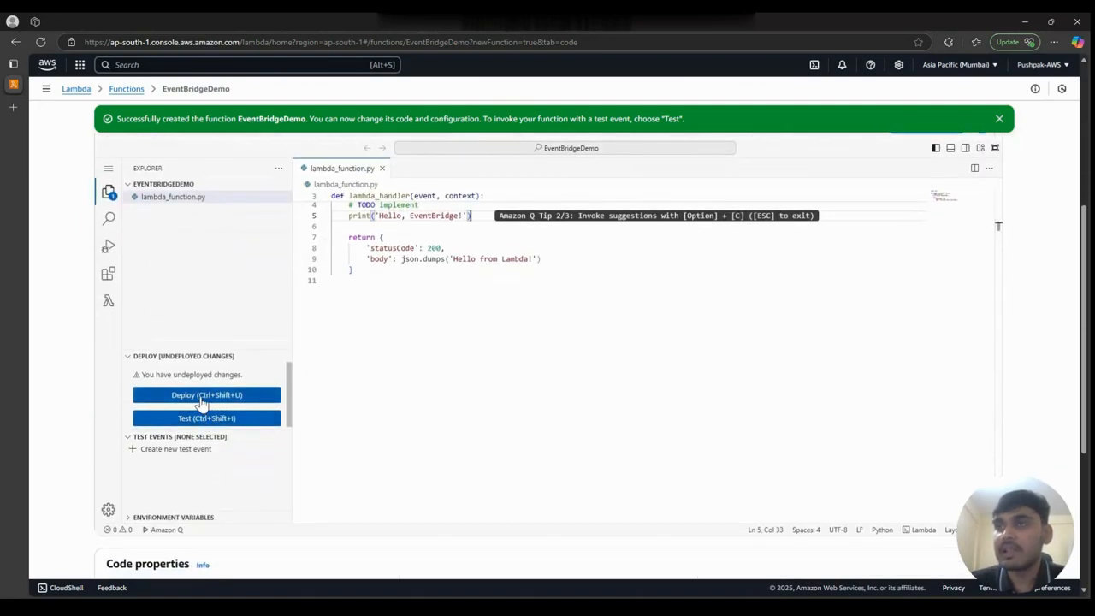
left_click(202, 401)
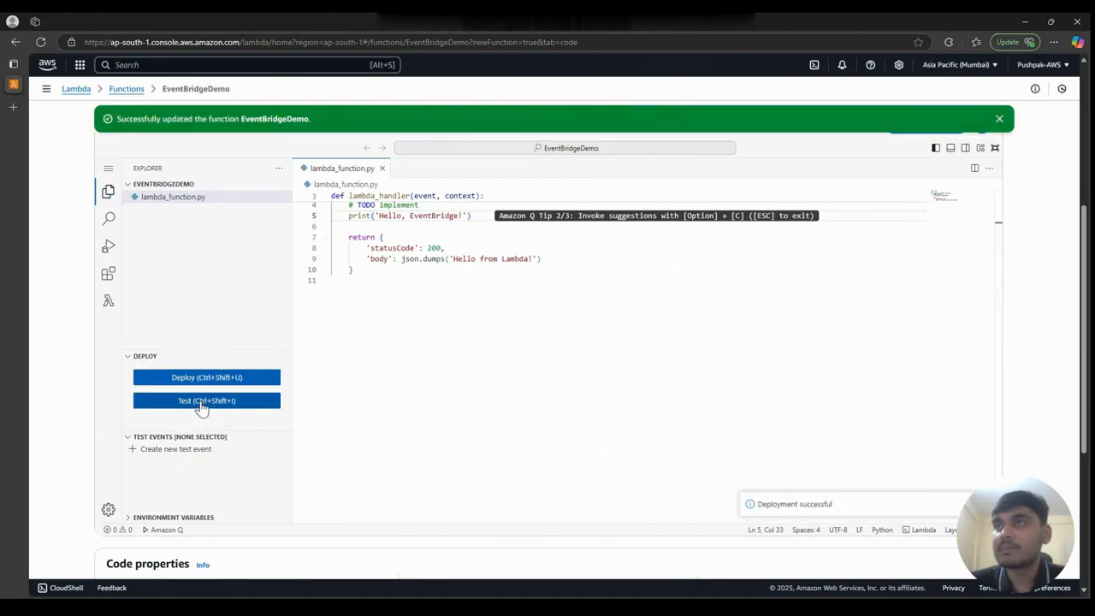
- Invoke the function with a new unnamed test event based on the Hello World template and check the function logs
left_click(202, 402)
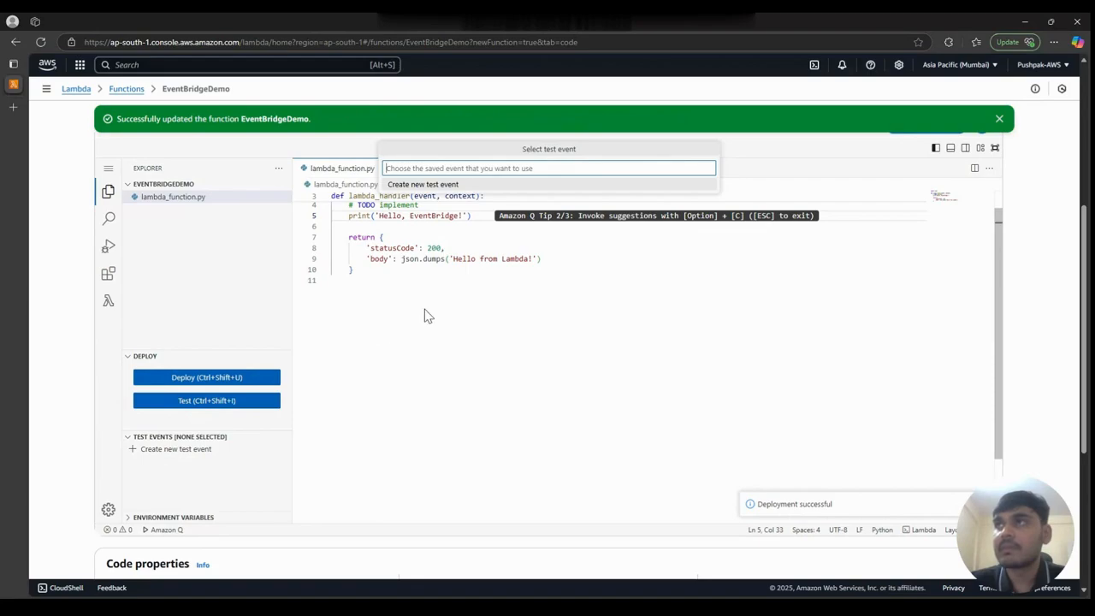
key("Return")
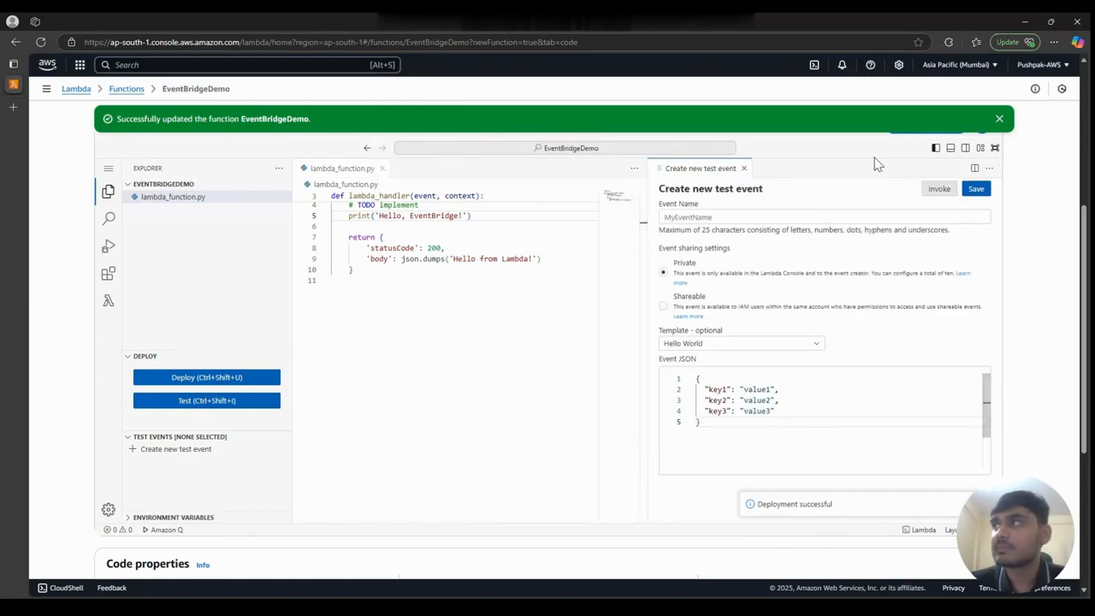
left_click(973, 190)
left_click(940, 190)
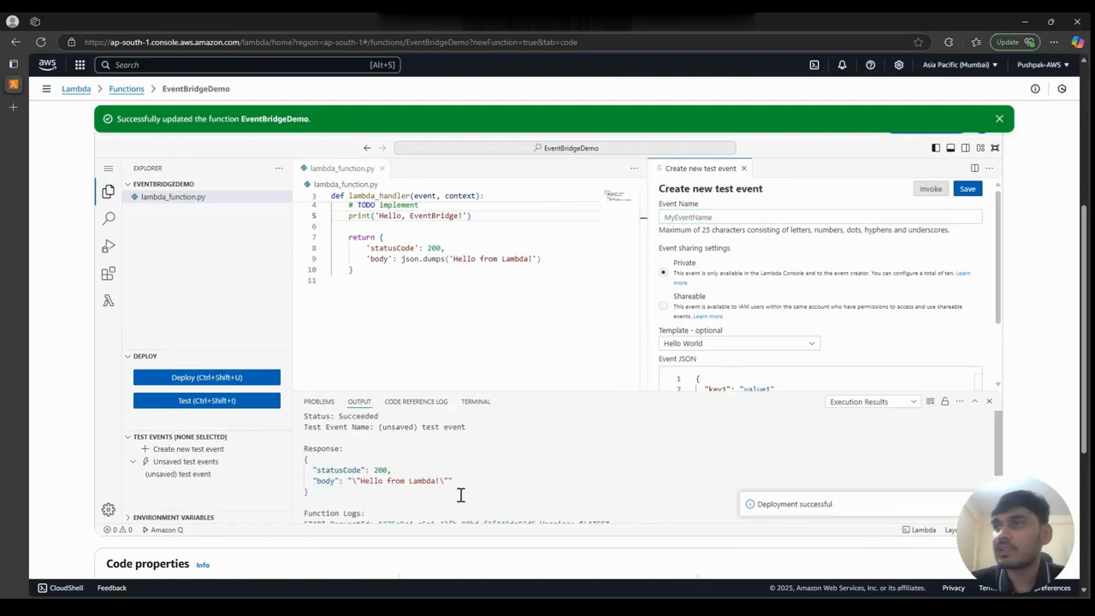
scroll(445, 493, "down", 3)
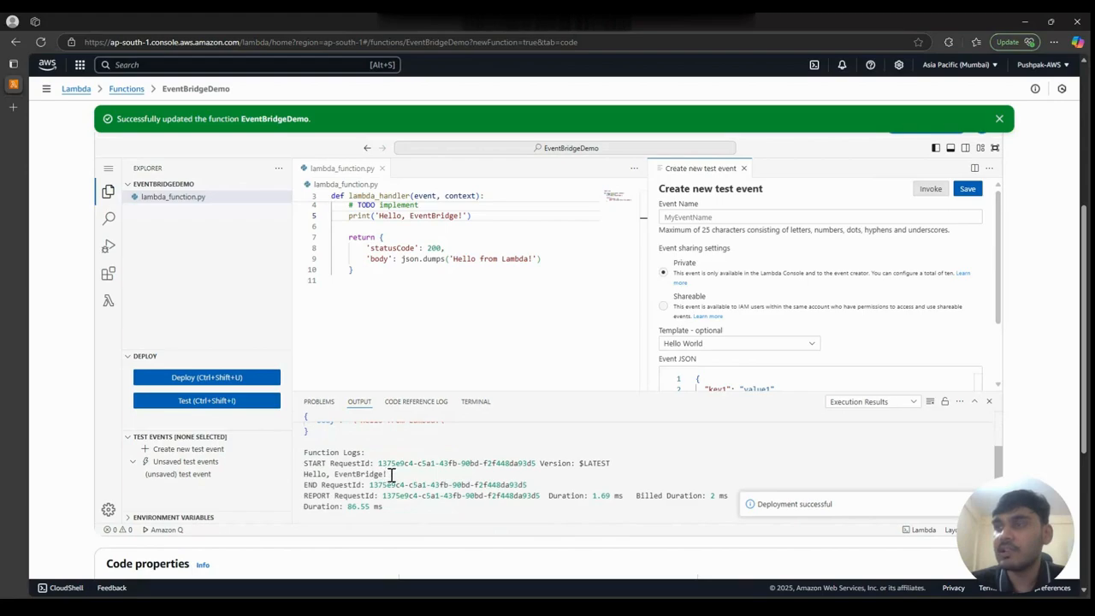
- Search the AWS services for EventBridge, open Amazon EventBridge in a separate browser tab and switch to it
scroll(390, 475, "up", 3)
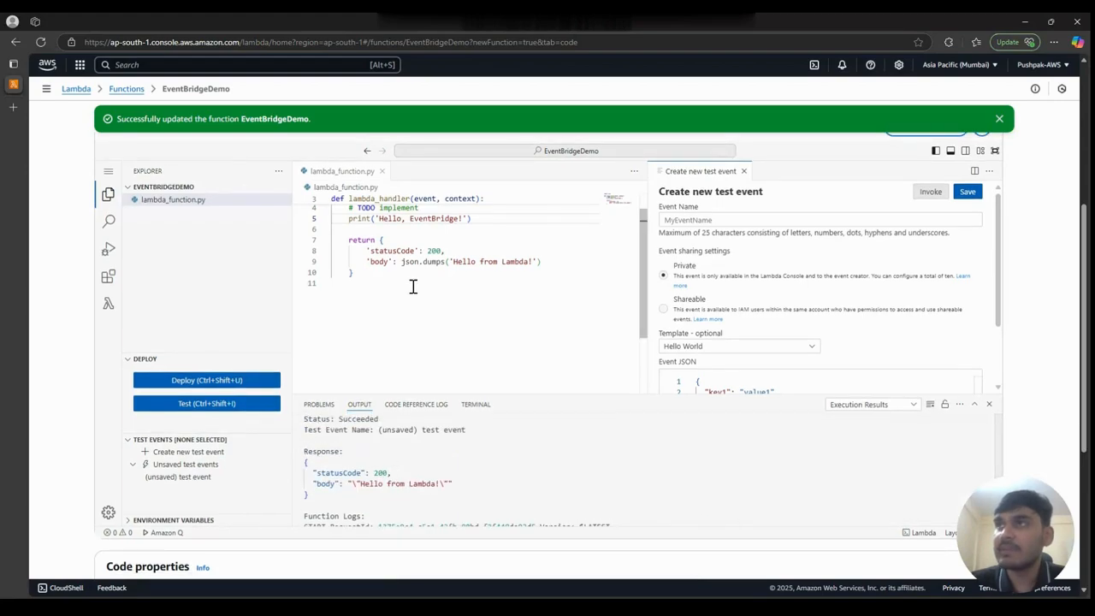
scroll(413, 287, "up", 5)
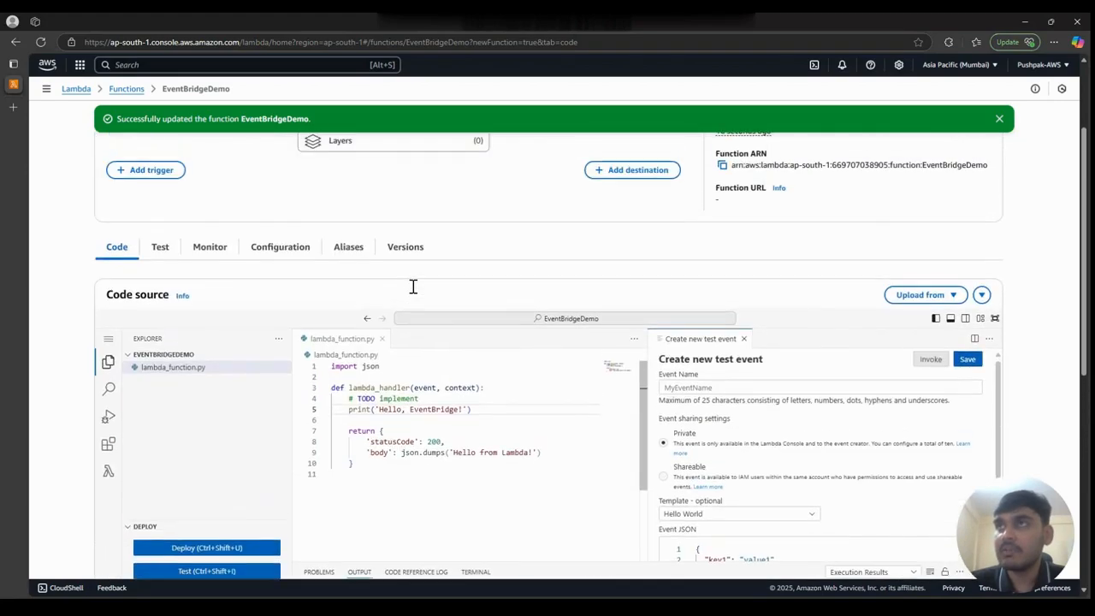
scroll(411, 285, "up", 3)
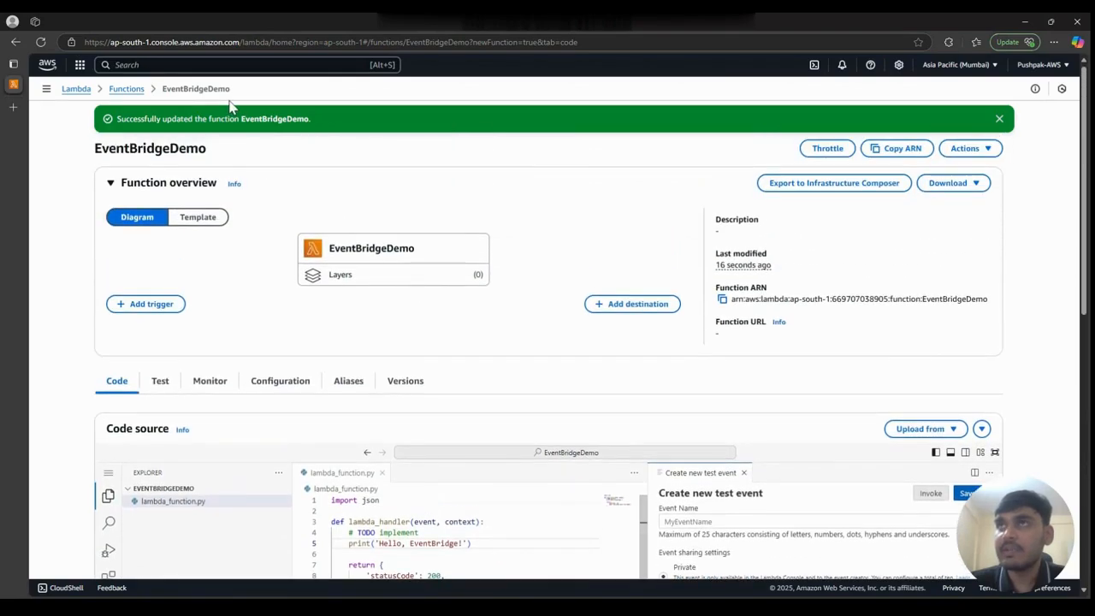
left_click(188, 64)
type("Event")
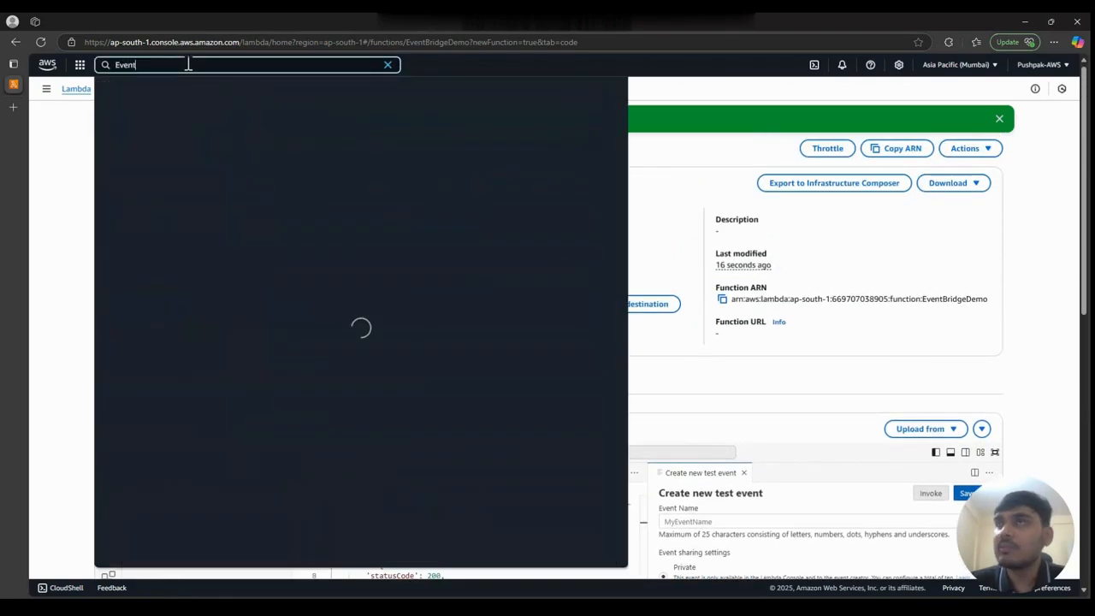
type("Bri")
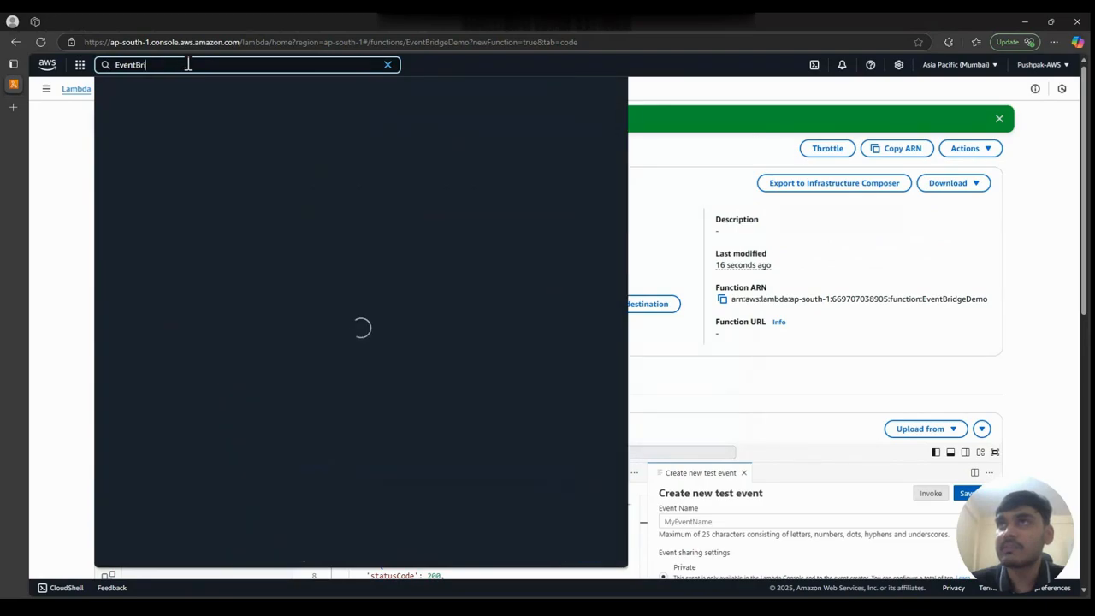
type("dge")
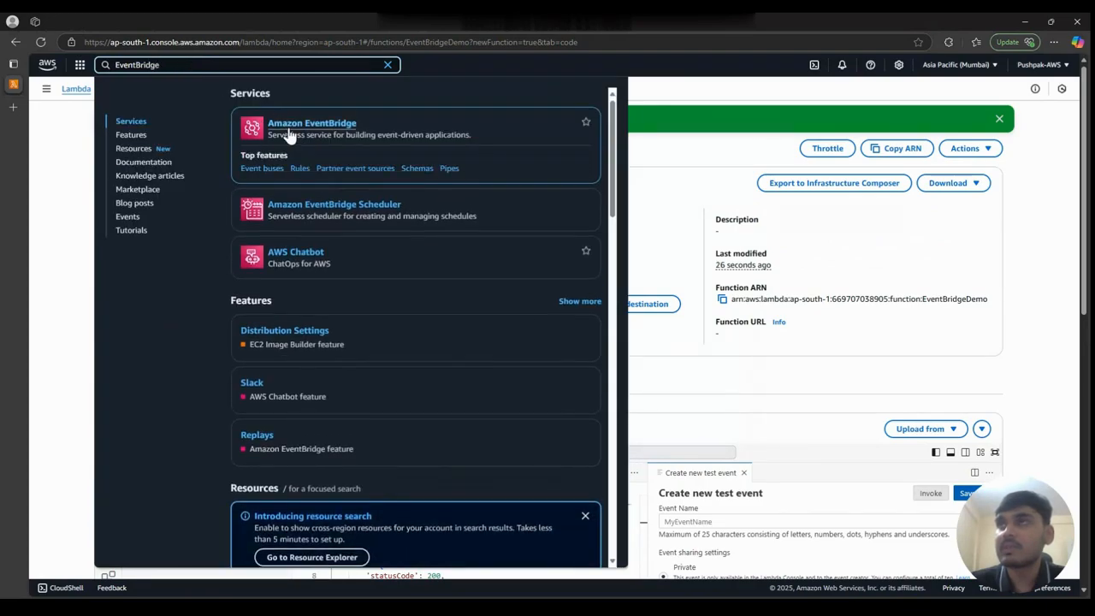
left_click(289, 130, "ctrl")
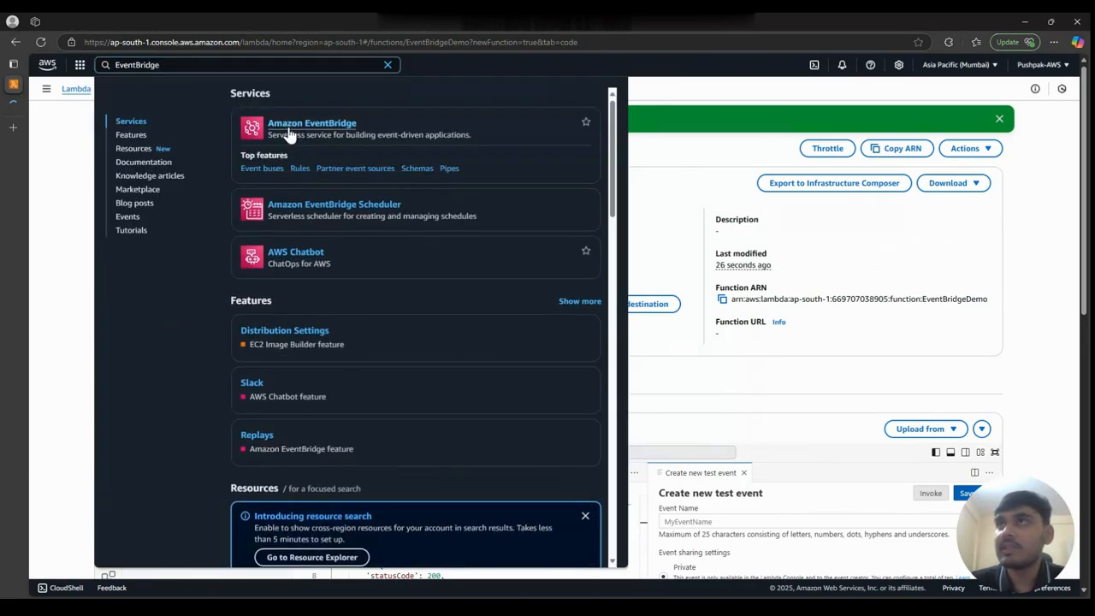
left_click(390, 67)
mouse_move(10, 112)
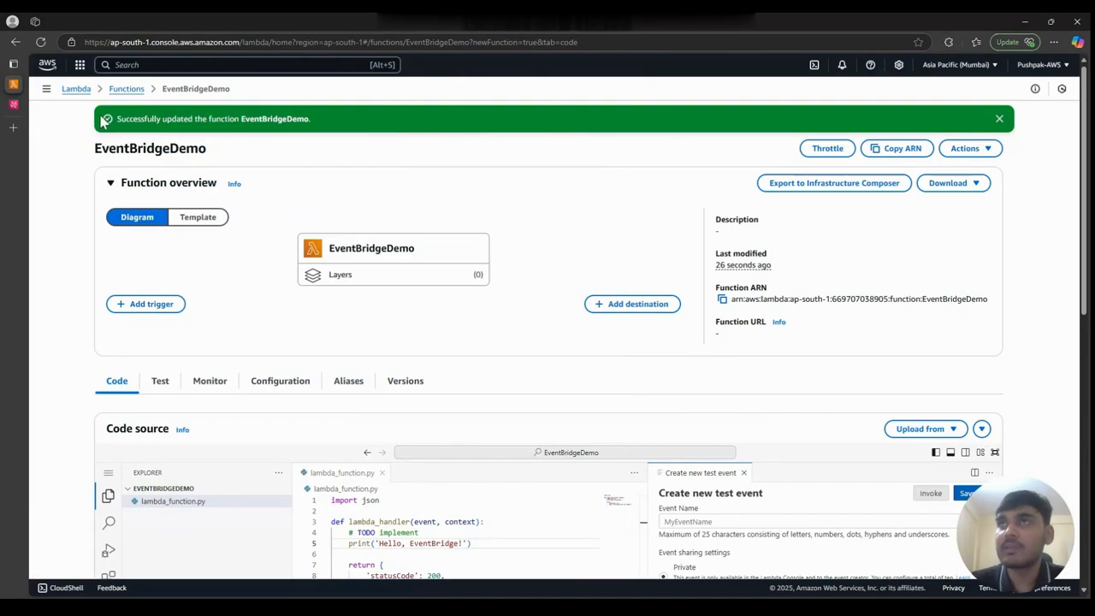
left_click(14, 103)
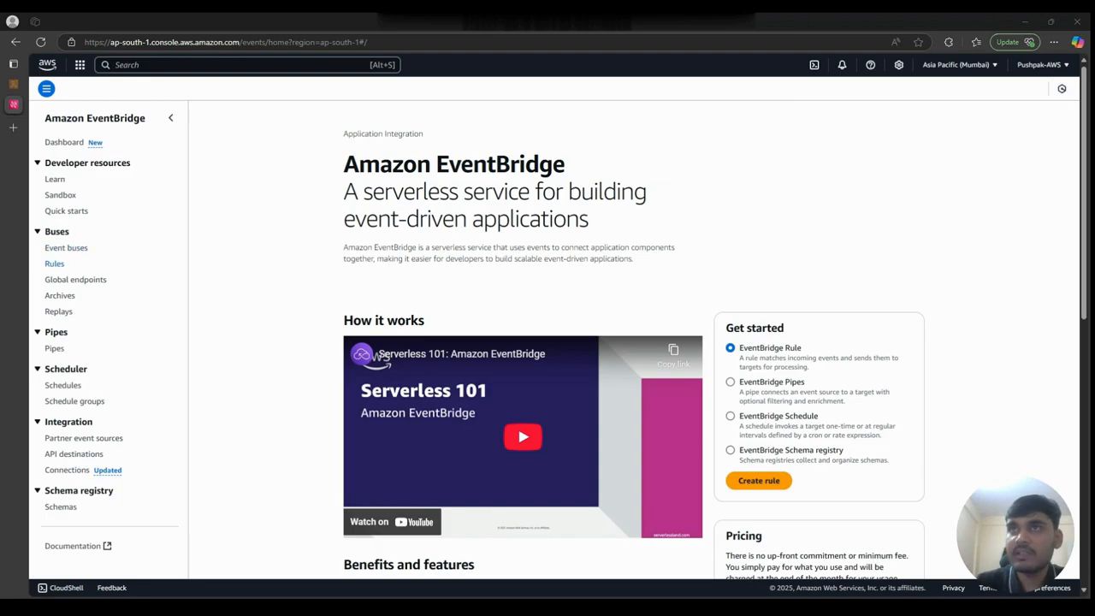
- Start a new EventBridge rule named EventBridgeDemo on the default event bus, choose the Schedule rule type and continue creating the rule
left_click(53, 264)
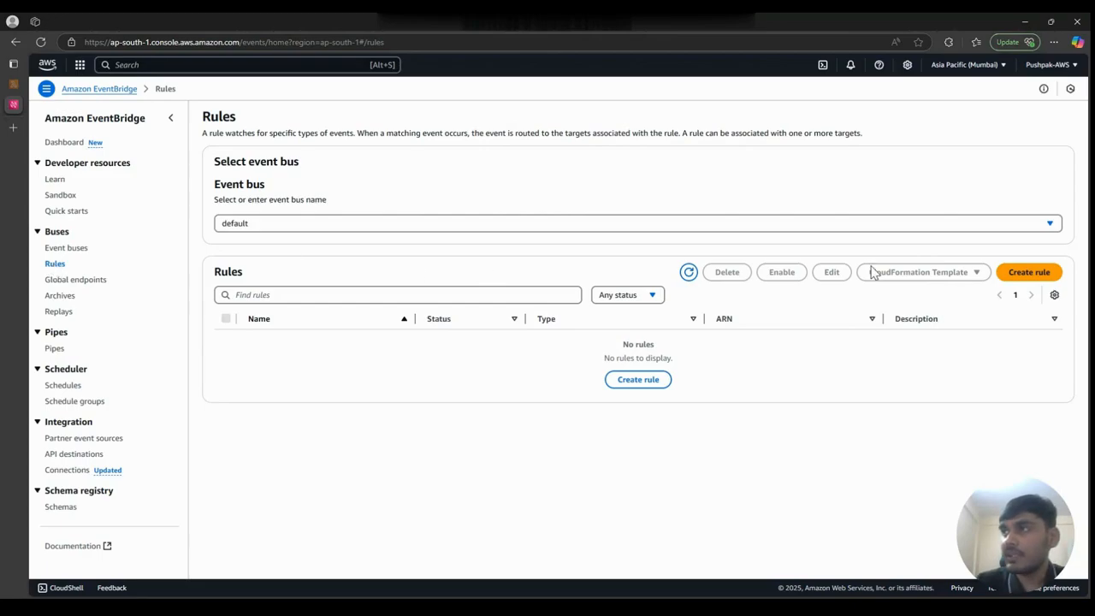
left_click(1012, 274)
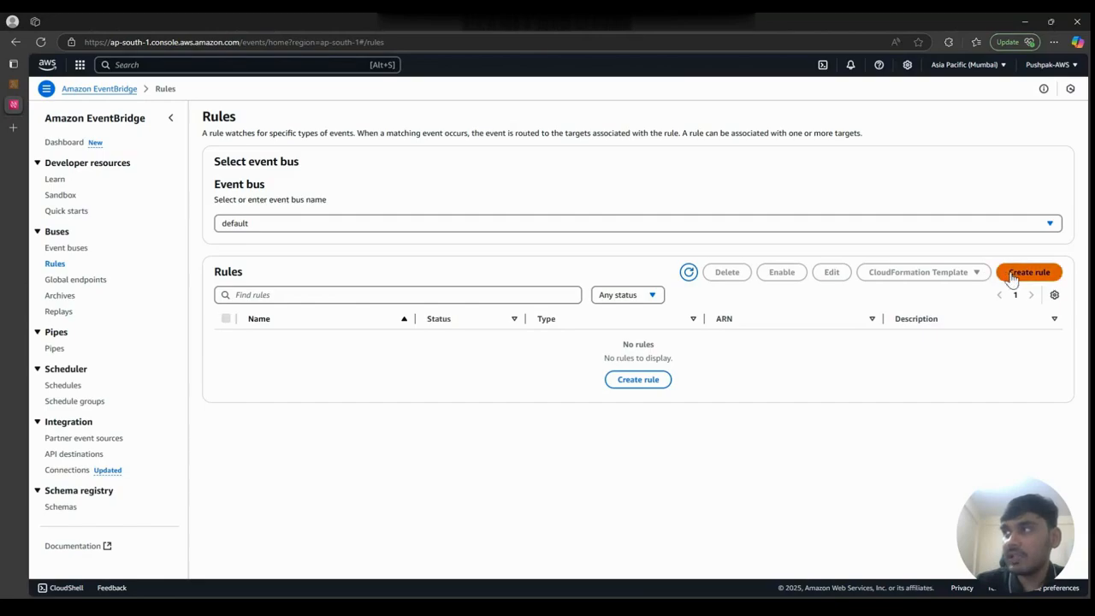
left_click(683, 193)
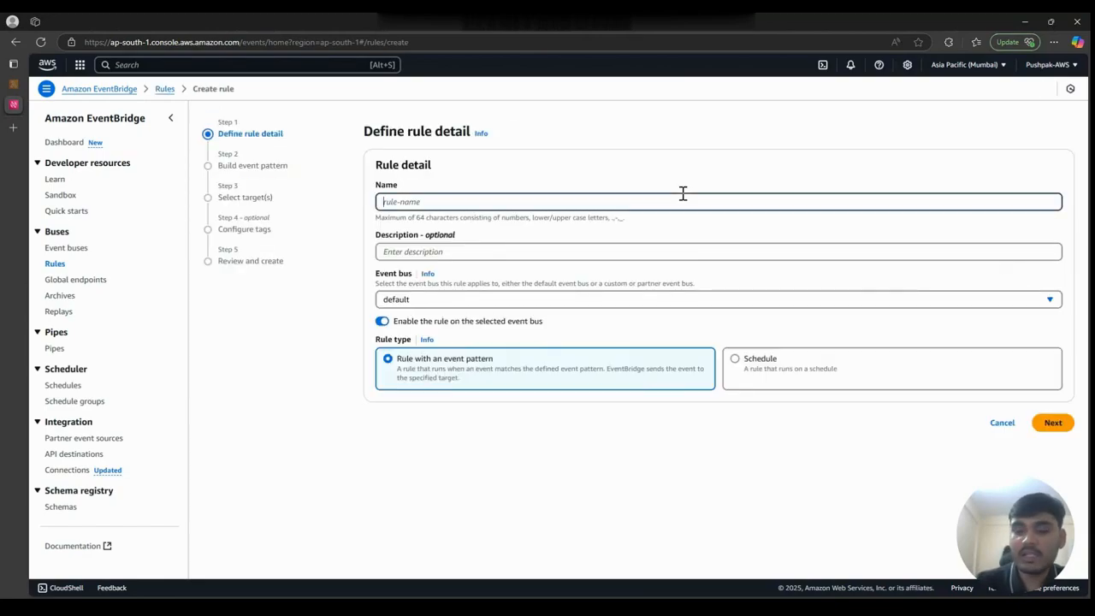
type("EveryOneMinute")
key("ctrl+a")
type("Even")
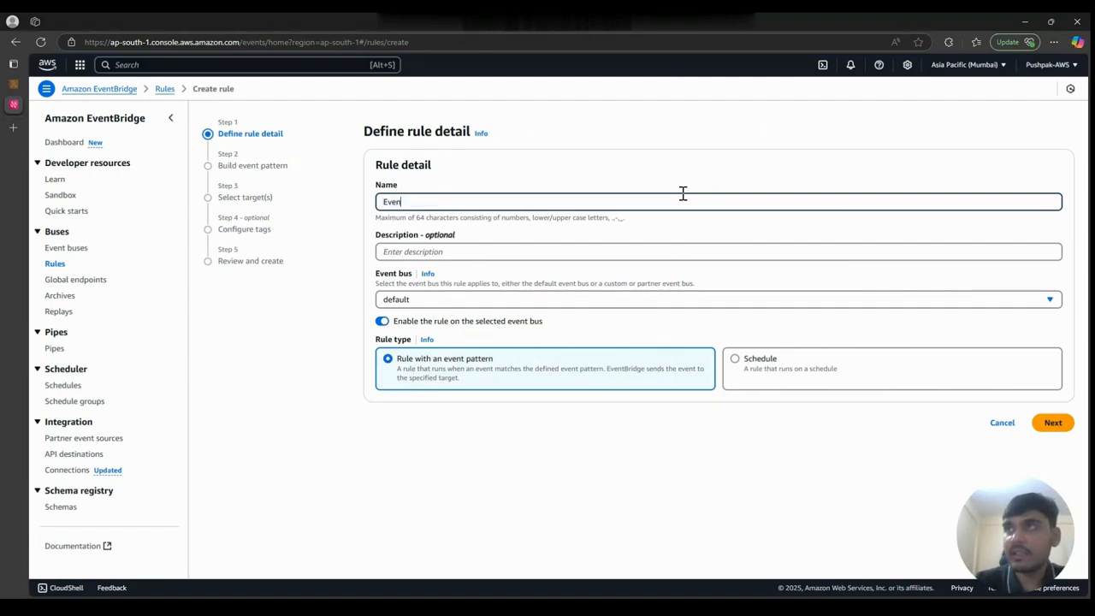
type("tBridgeDemo")
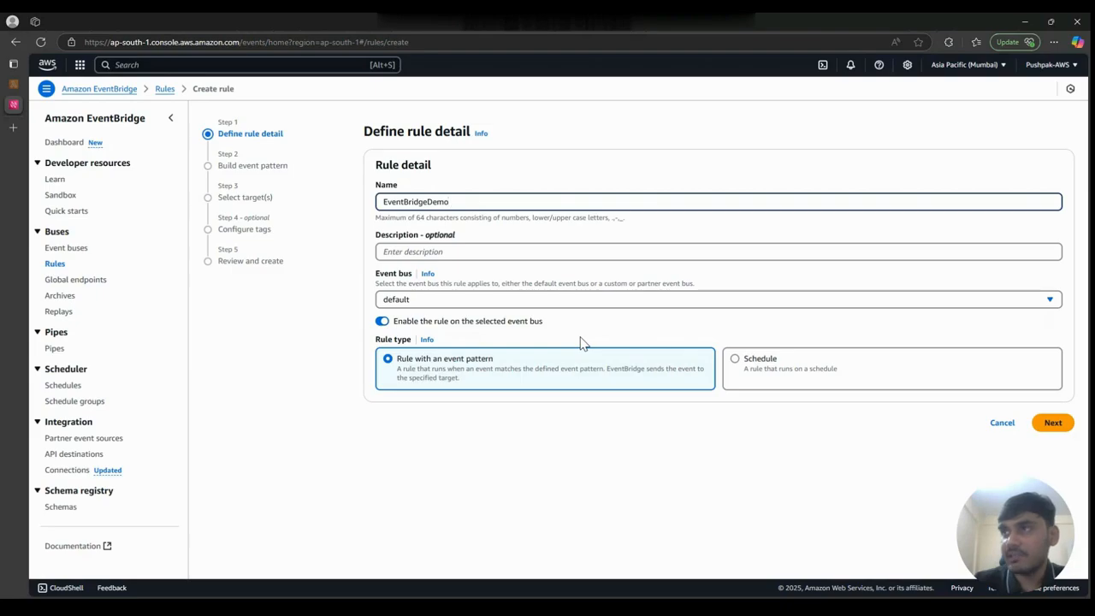
left_click(746, 368)
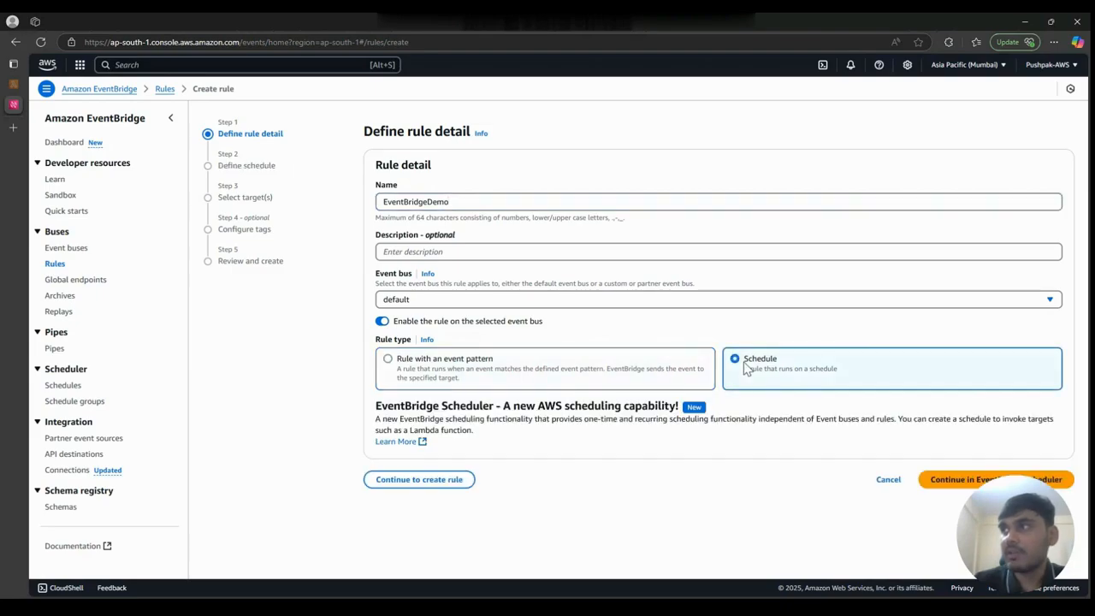
left_click(453, 482)
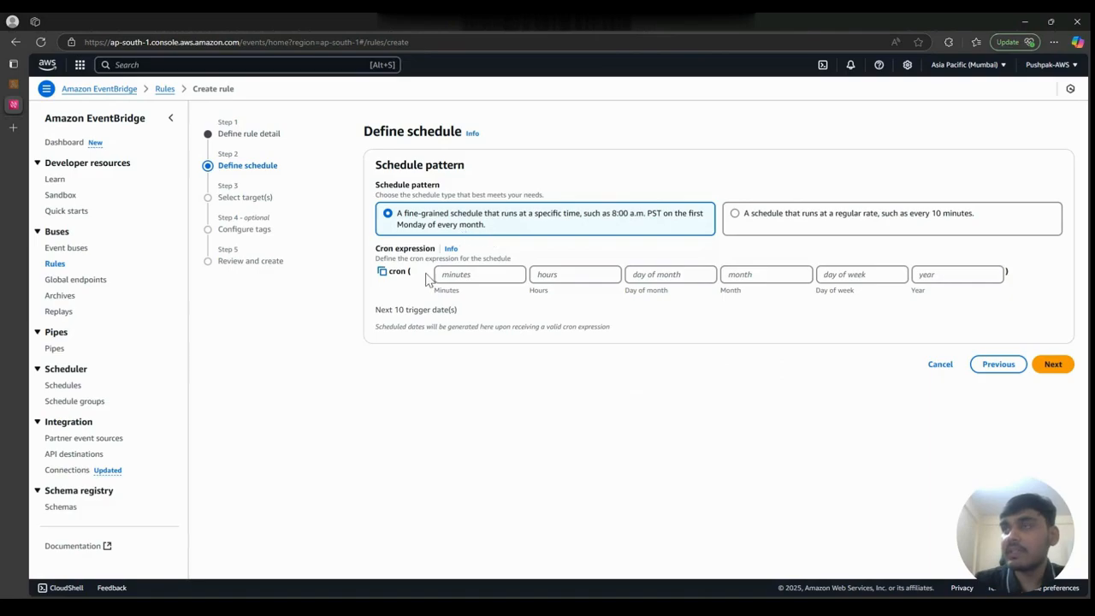
- Define the schedule as a regular rate of 1 Minutes and proceed to target selection
left_click(778, 229)
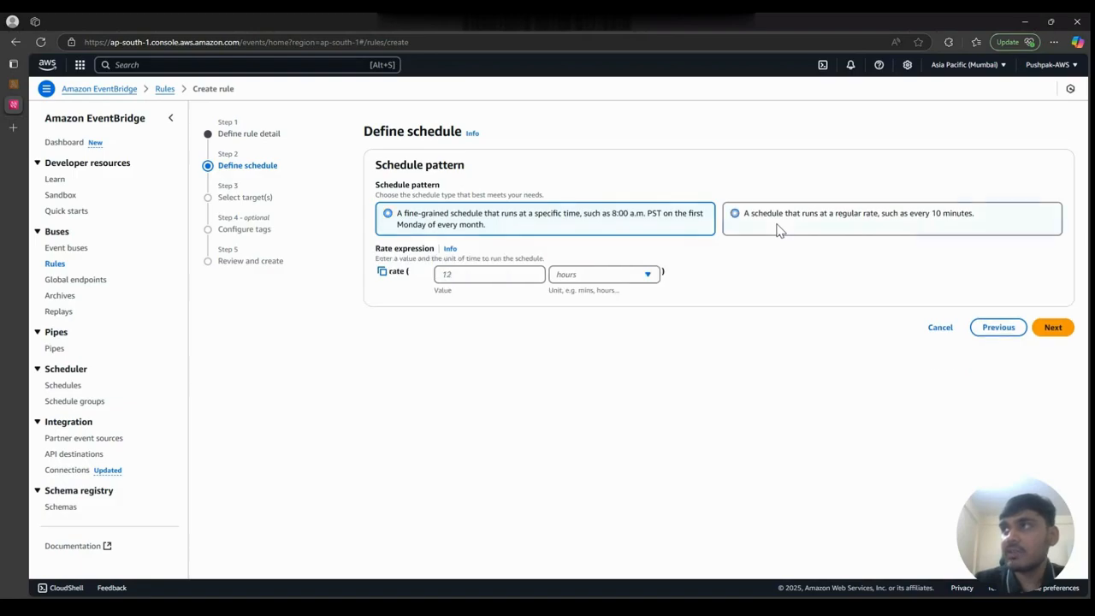
left_click(519, 282)
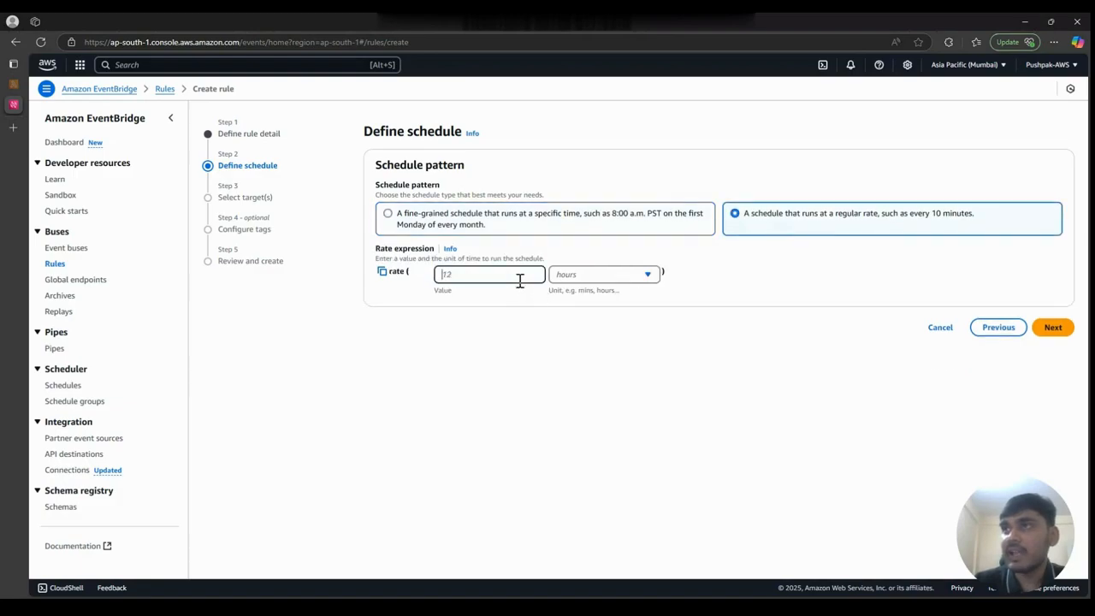
type("1")
left_click(585, 276)
left_click(577, 296)
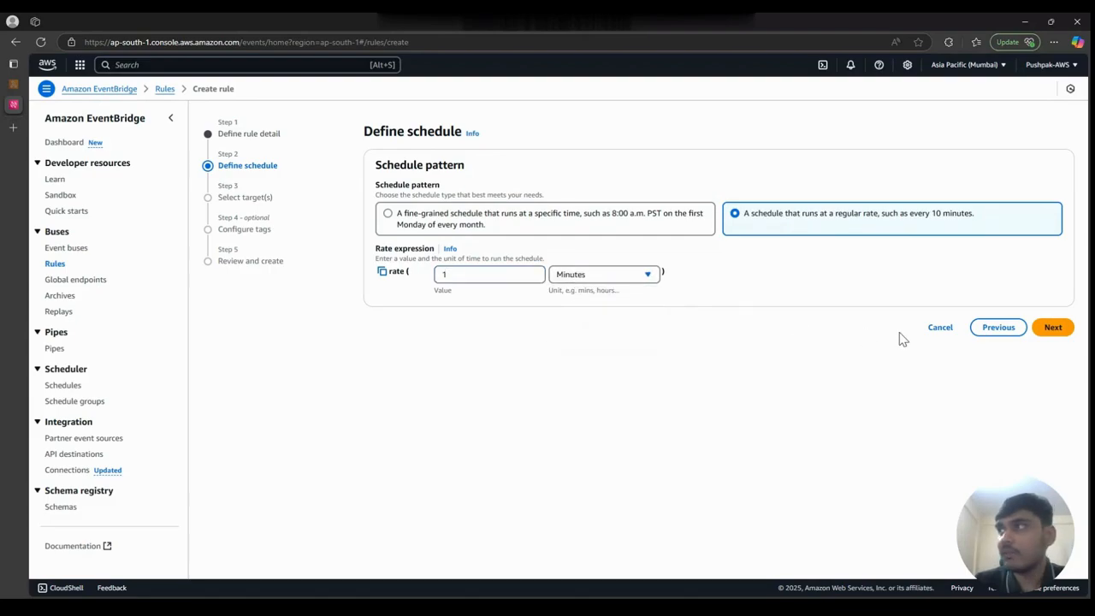
left_click(1052, 328)
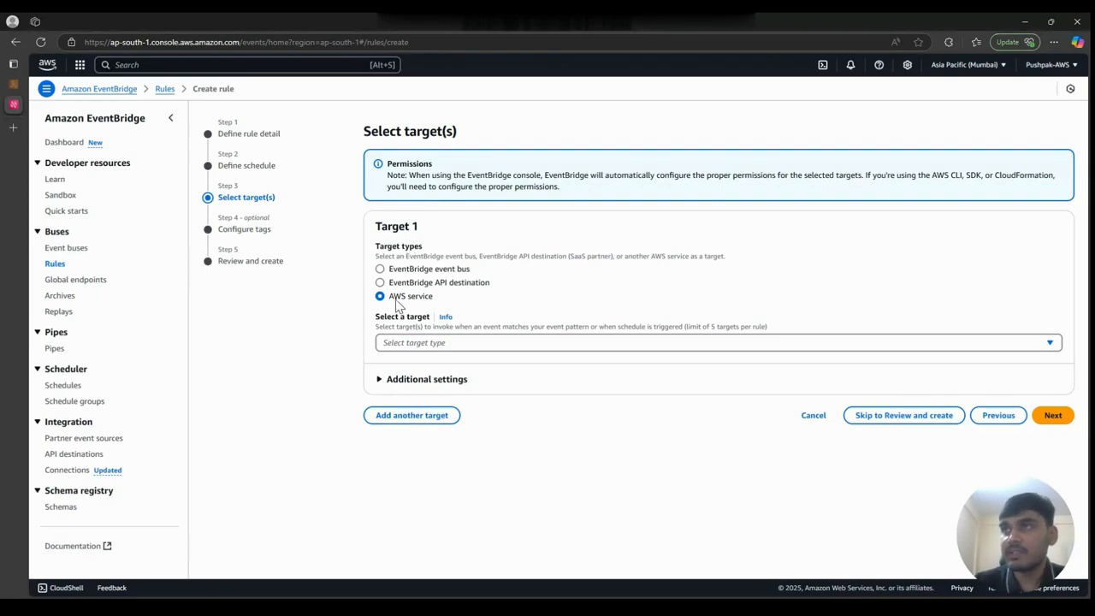
- Set the rule's target to the Lambda function EventBridgeDemo in this account and proceed to the tags
left_click(406, 344)
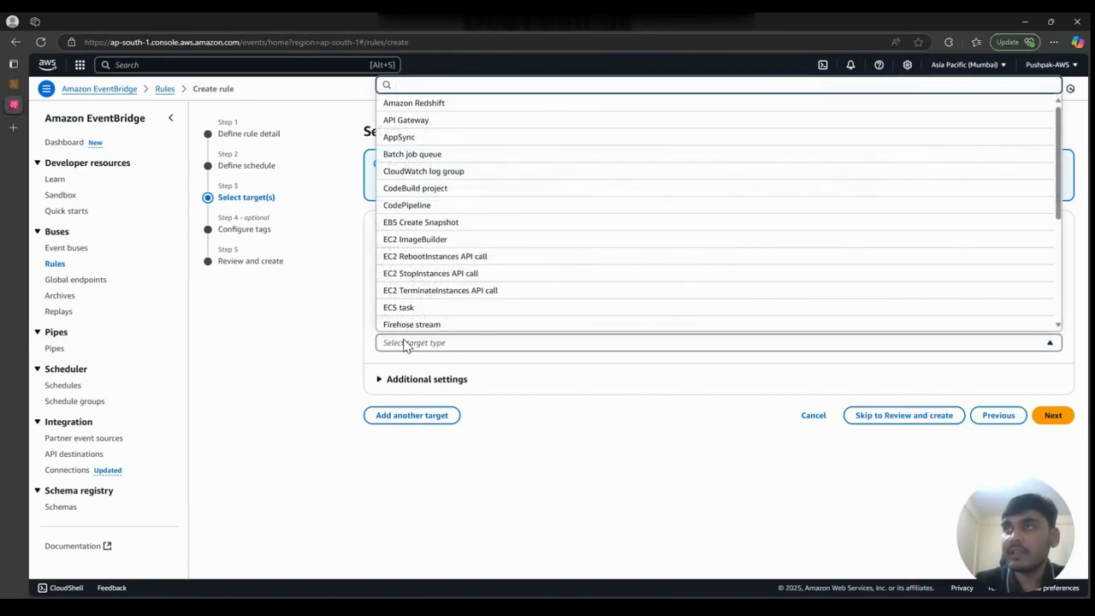
type("lam")
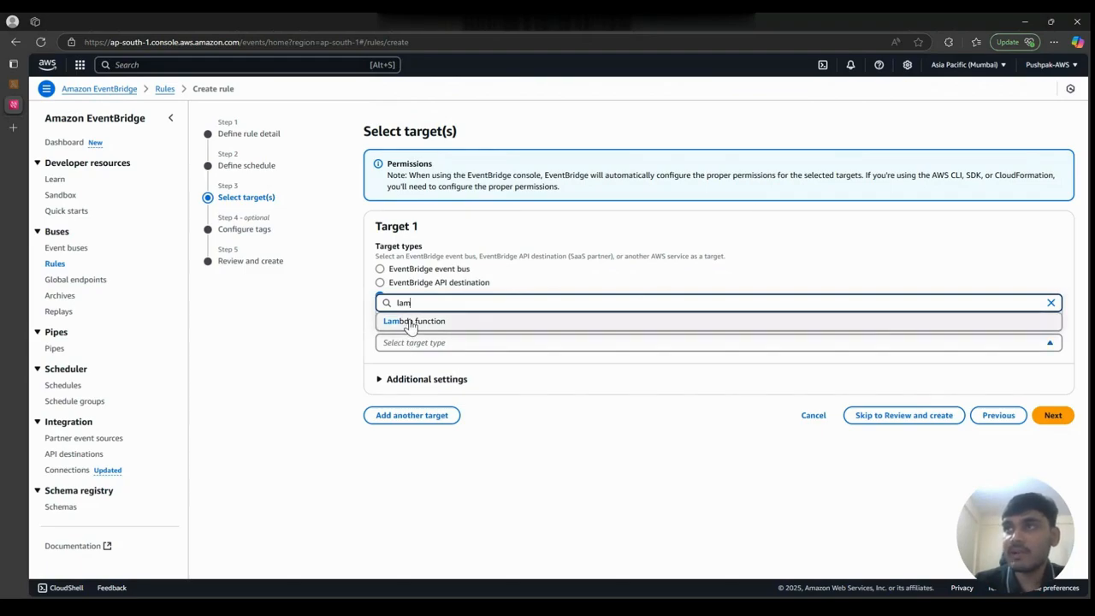
left_click(410, 323)
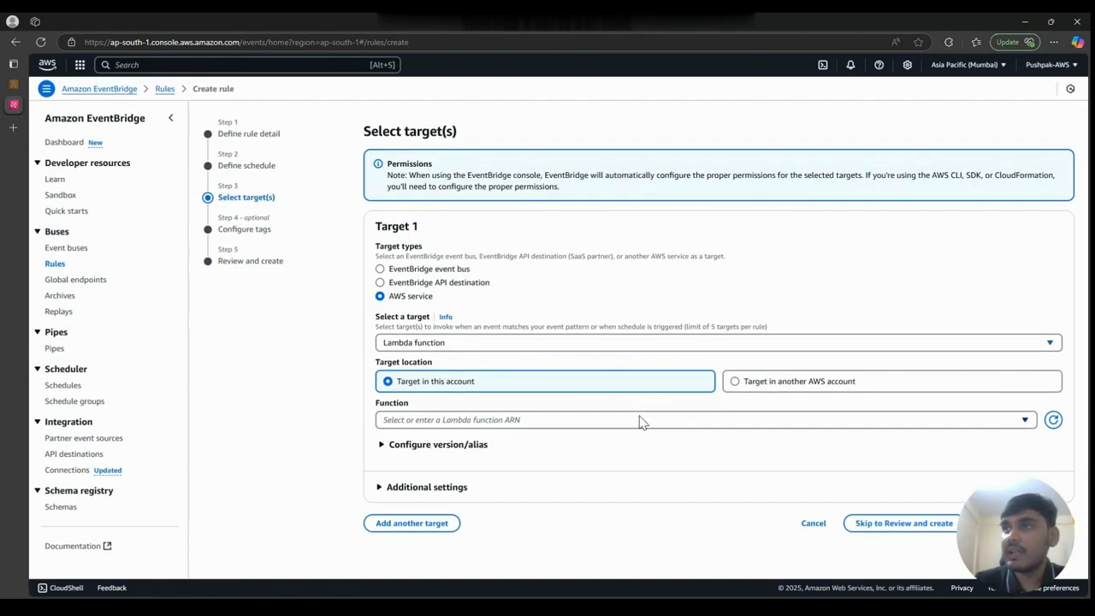
left_click(641, 421)
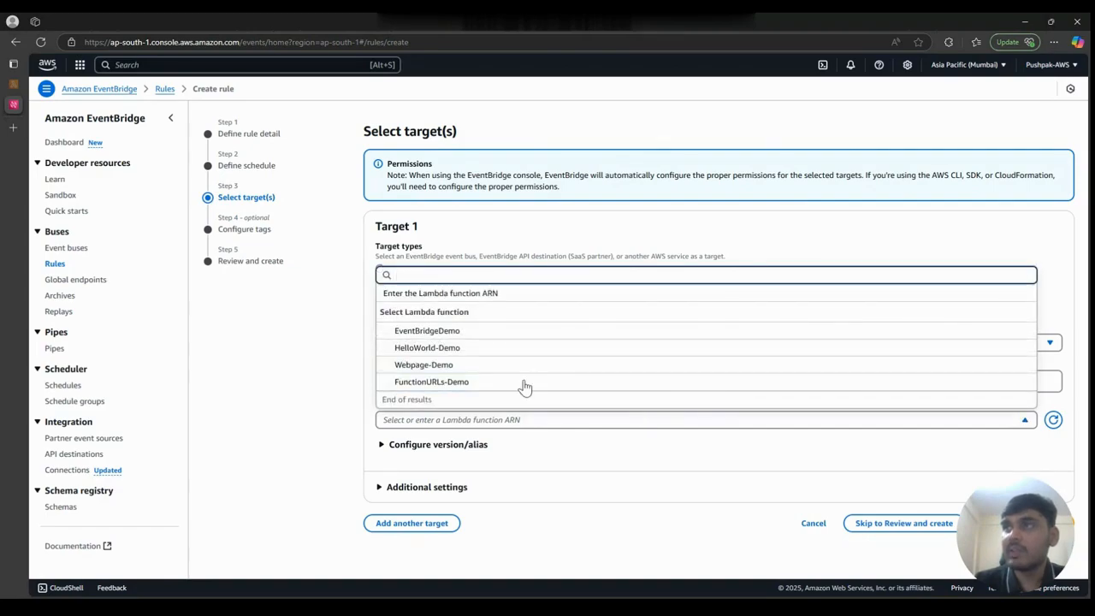
left_click(456, 336)
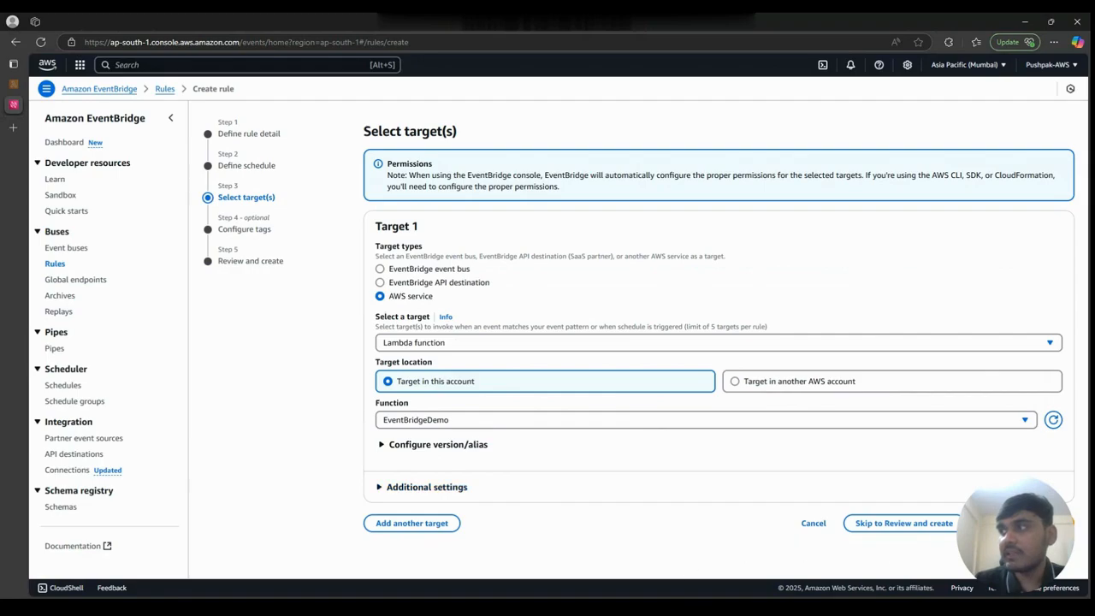
left_click(1051, 522)
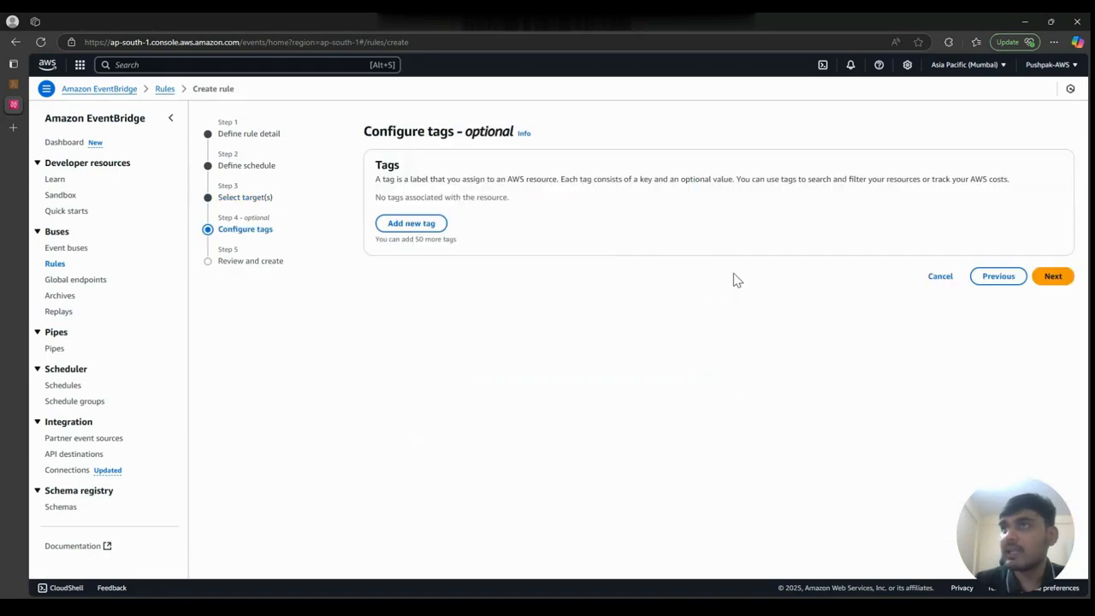
- Skip the optional tags, review the rule's settings and create the rule
left_click(1053, 277)
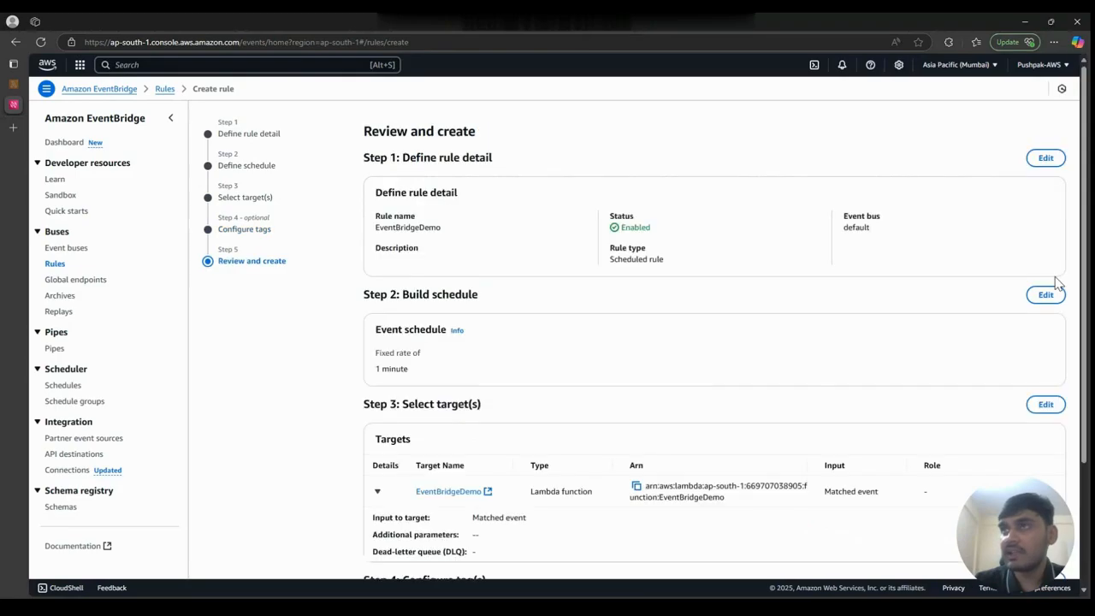
scroll(717, 437, "down", 3)
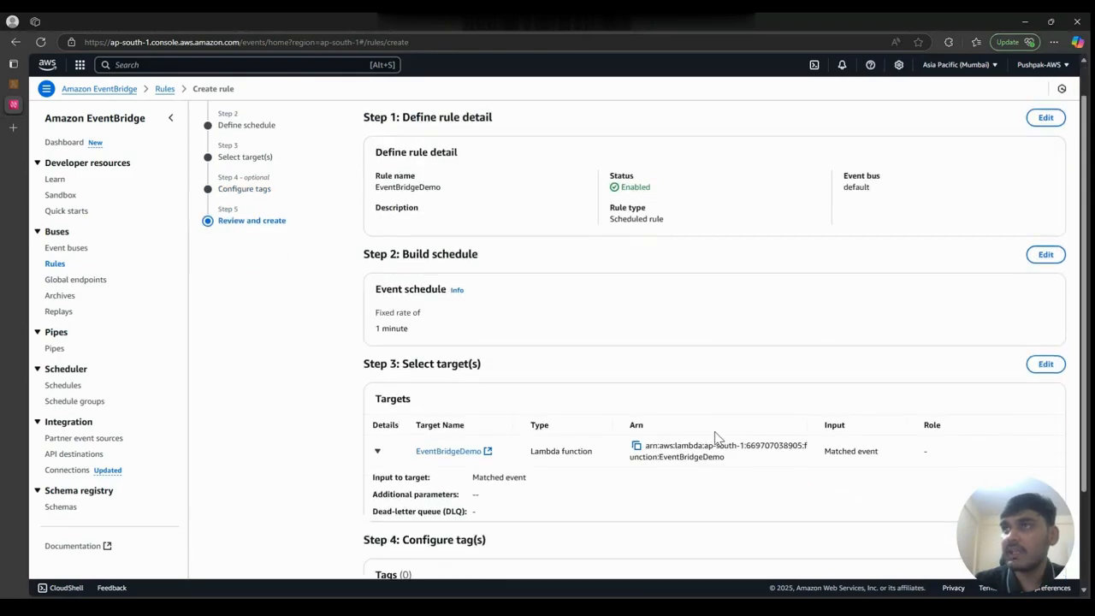
left_click(949, 544)
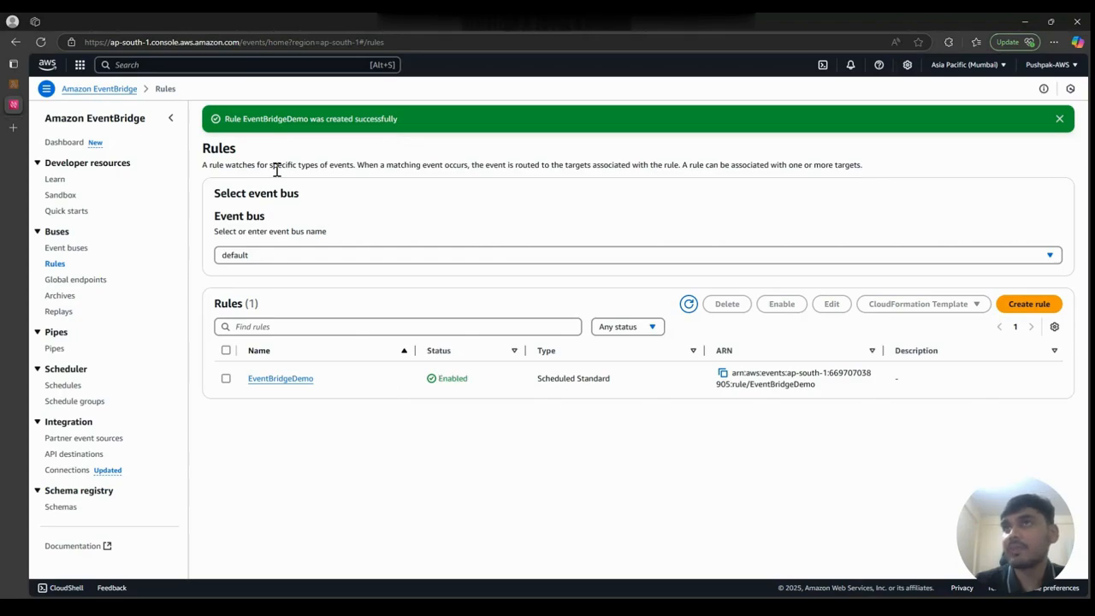
- Switch to the browser tab with the EventBridgeDemo Lambda function and reload it to check its triggers
mouse_move(18, 102)
left_click(19, 82)
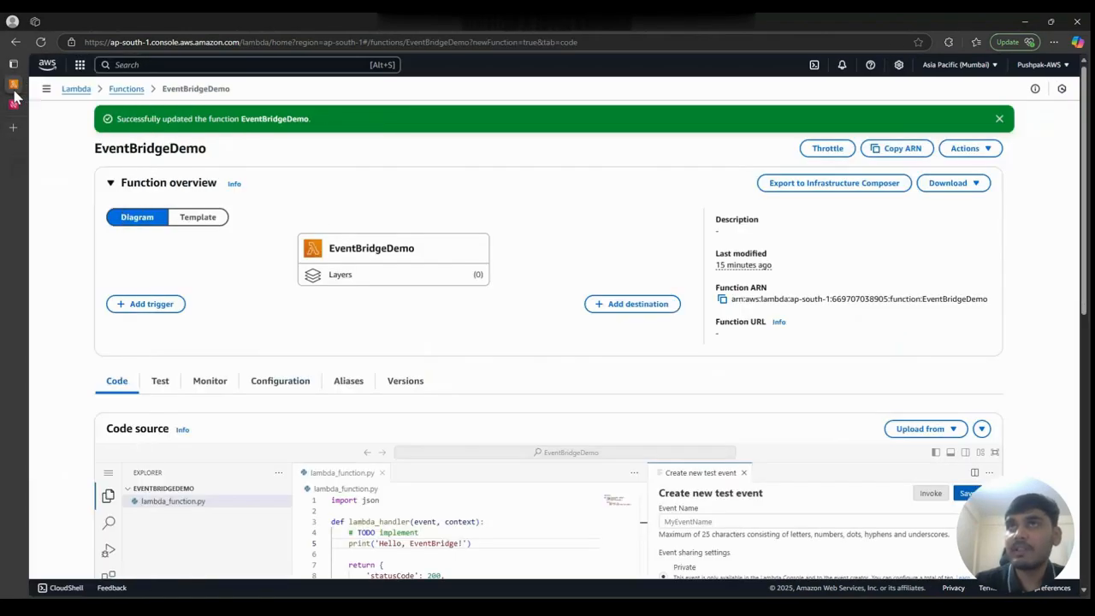
left_click(39, 41)
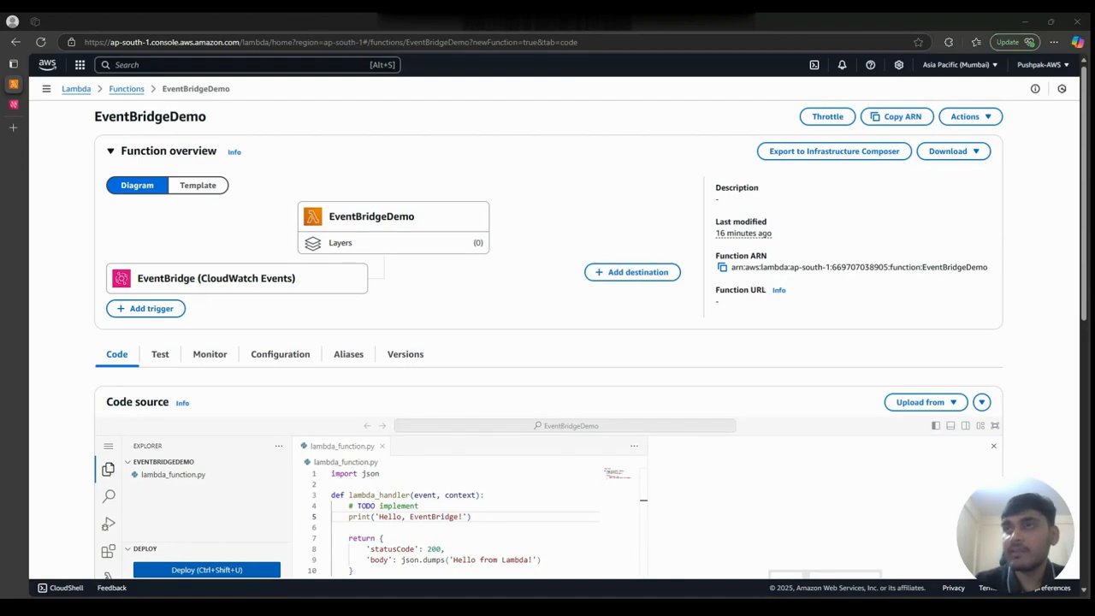
- Open the Lambda function's CloudWatch logs, view the most recent log stream and resume automatic retrieval of new events
scroll(547, 342, "down", 1)
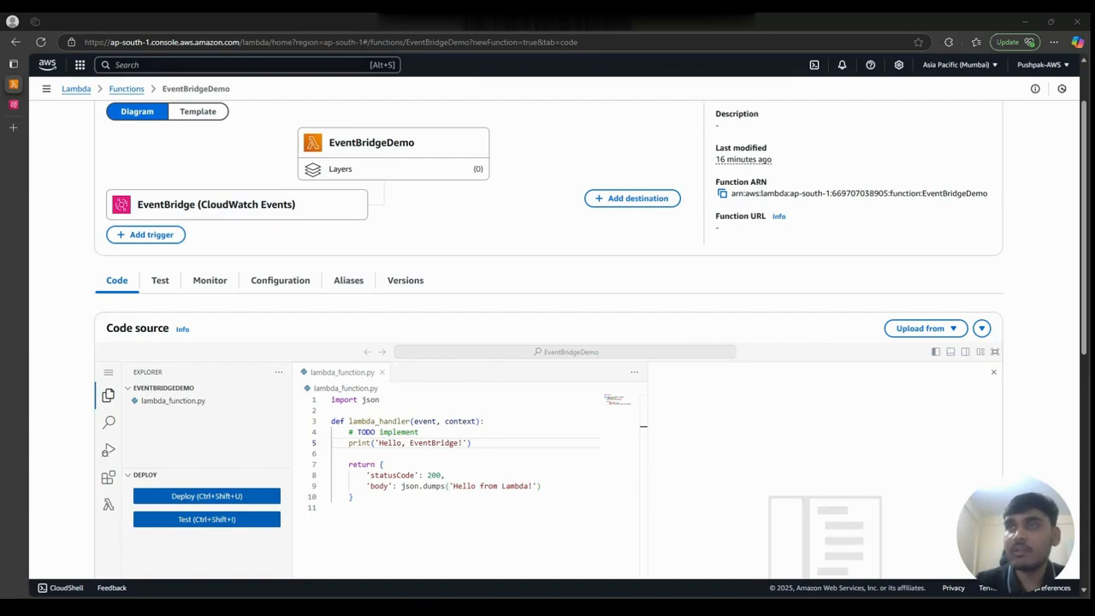
left_click(209, 284)
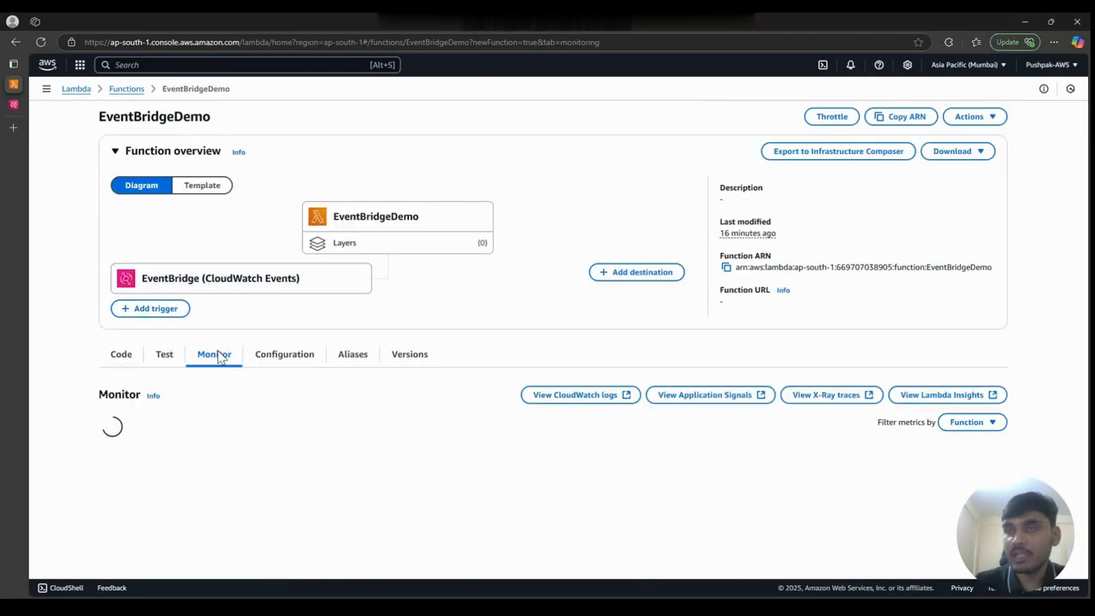
left_click(547, 398)
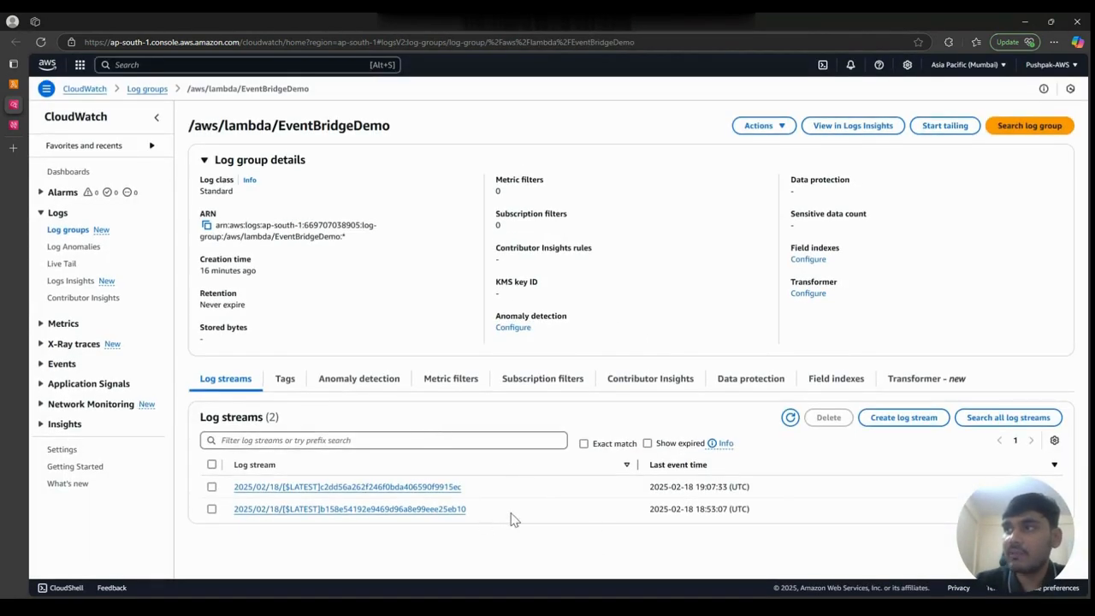
left_click(431, 487)
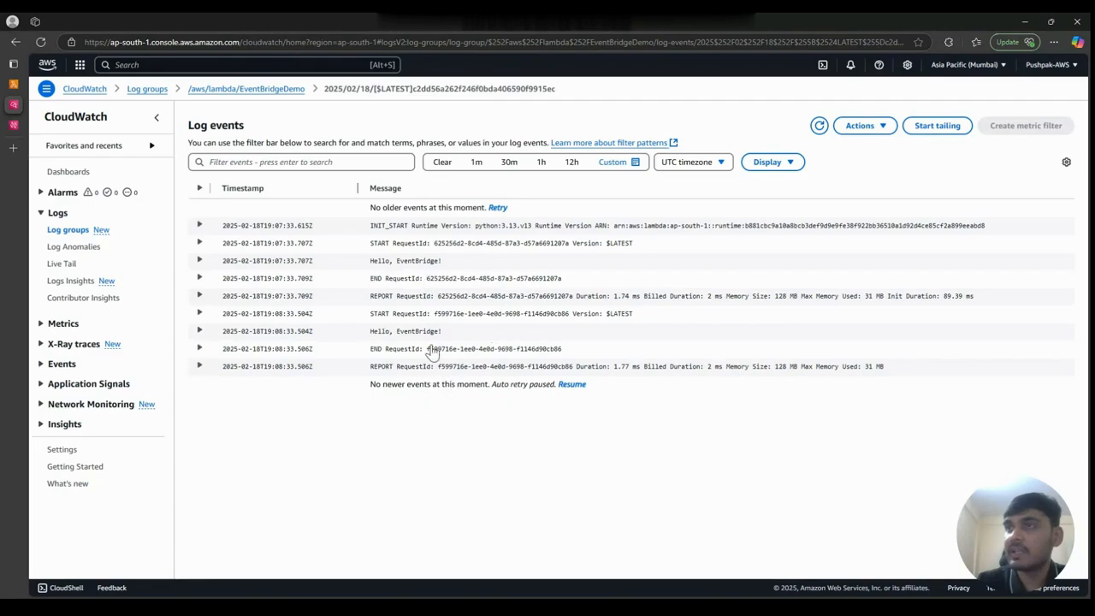
left_click(569, 385)
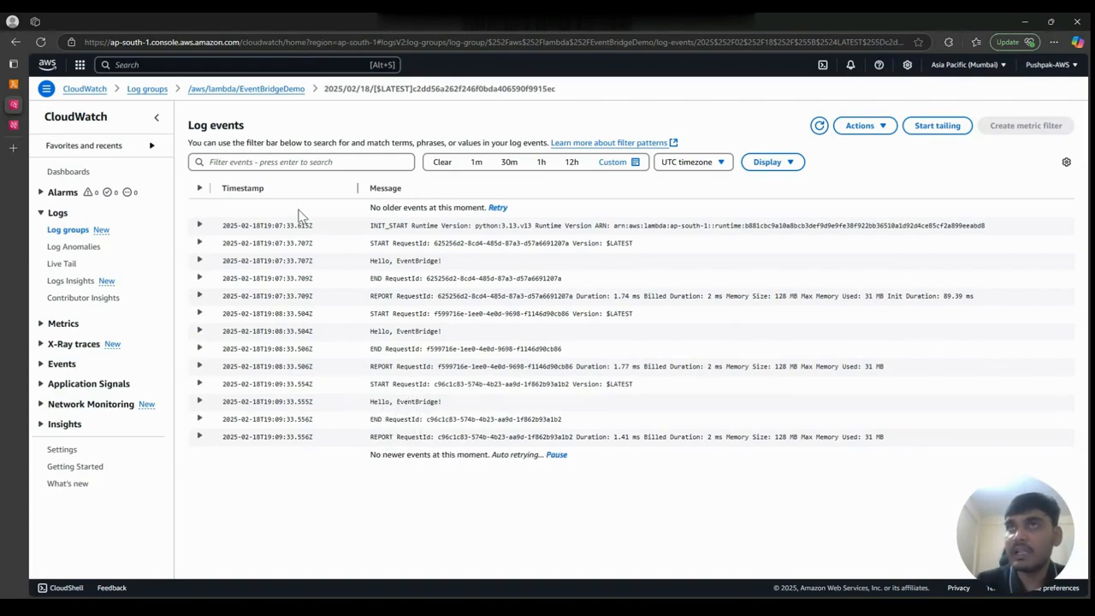
- Return to the EventBridge rules tab and disable the EventBridgeDemo rule
left_click(14, 126)
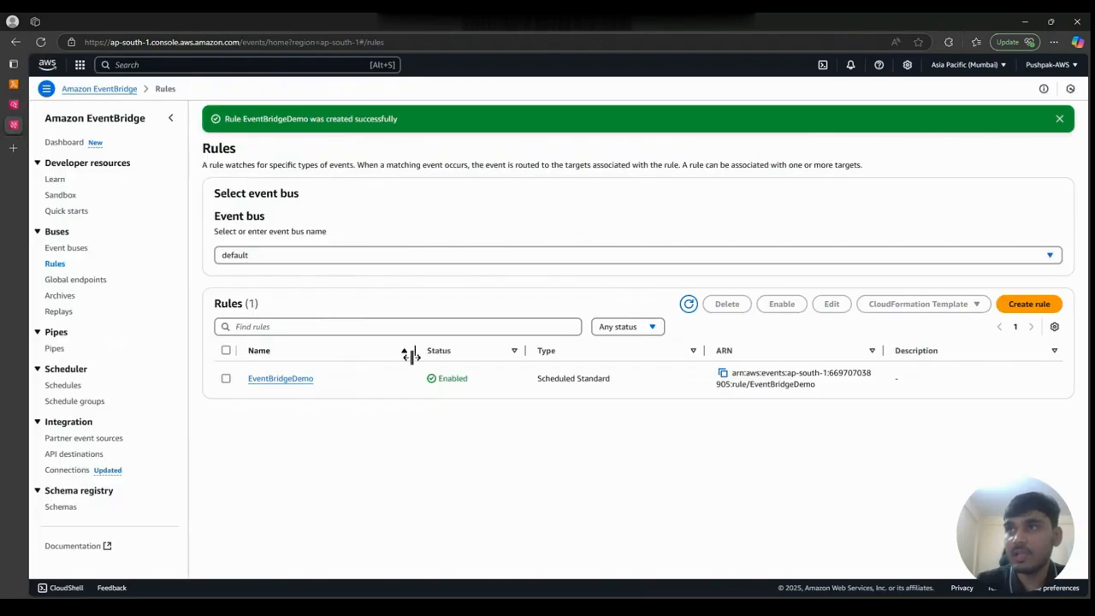
left_click(226, 379)
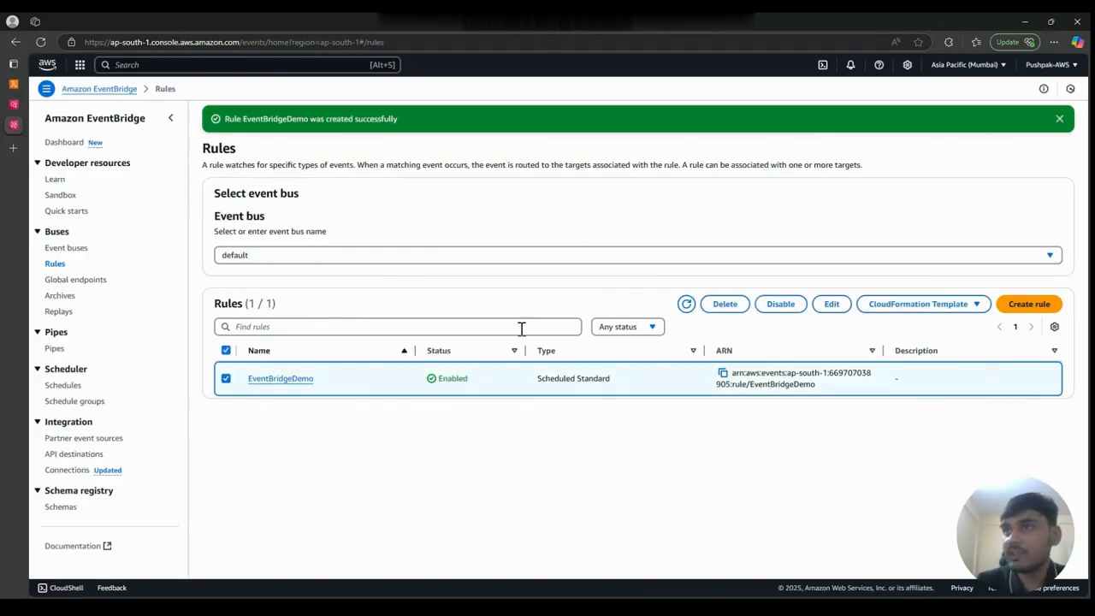
left_click(780, 306)
left_click(693, 351)
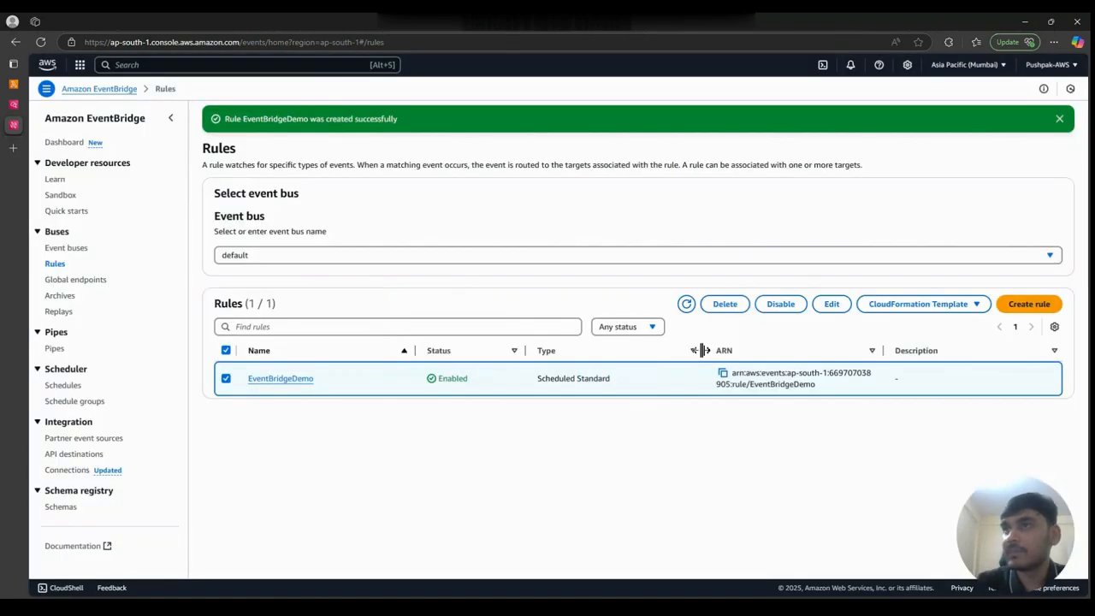